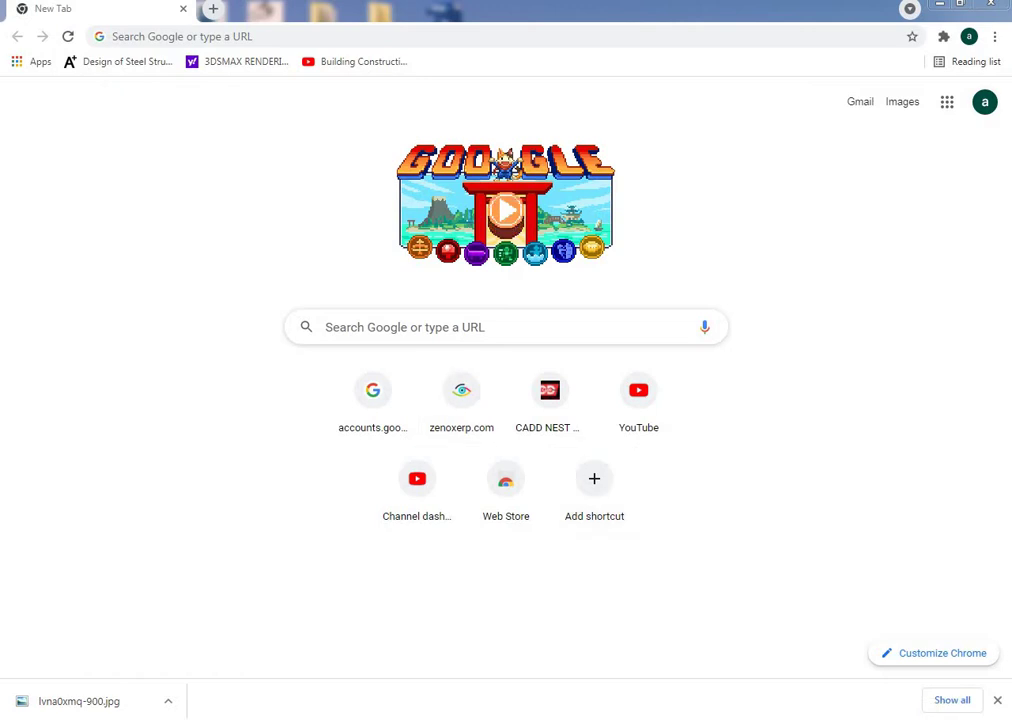
# - Search the web for "3d model free download" and open the archive3d.net result
pyautogui.click(400, 327)
pyautogui.write('3D')
pyautogui.press('BackSpace')
pyautogui.press('BackSpace')
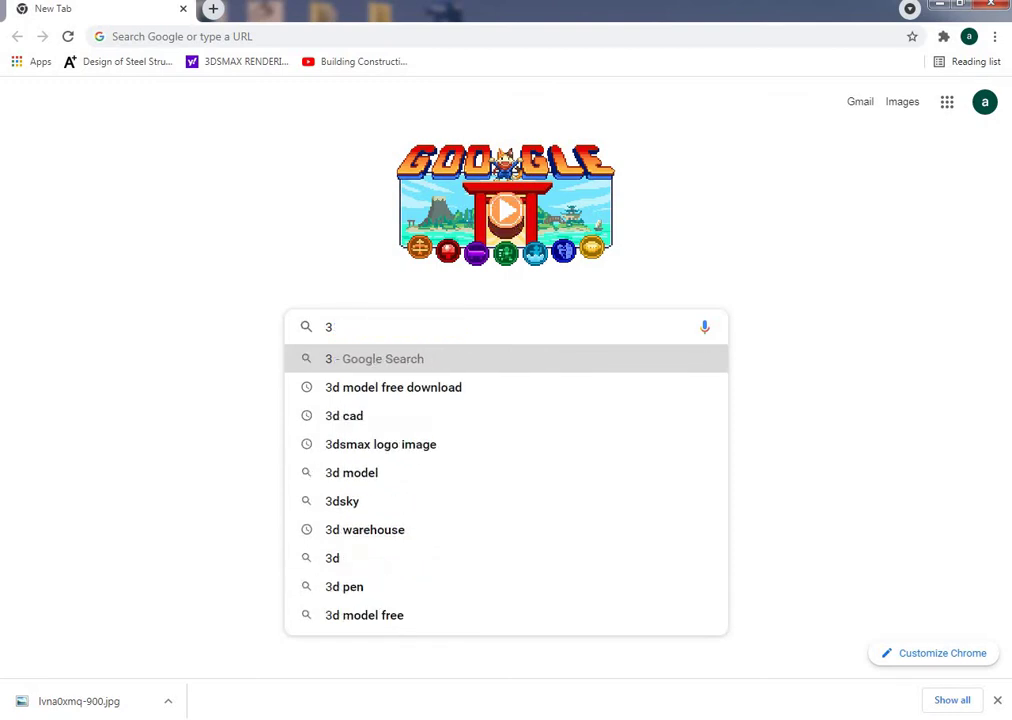
pyautogui.write('D')
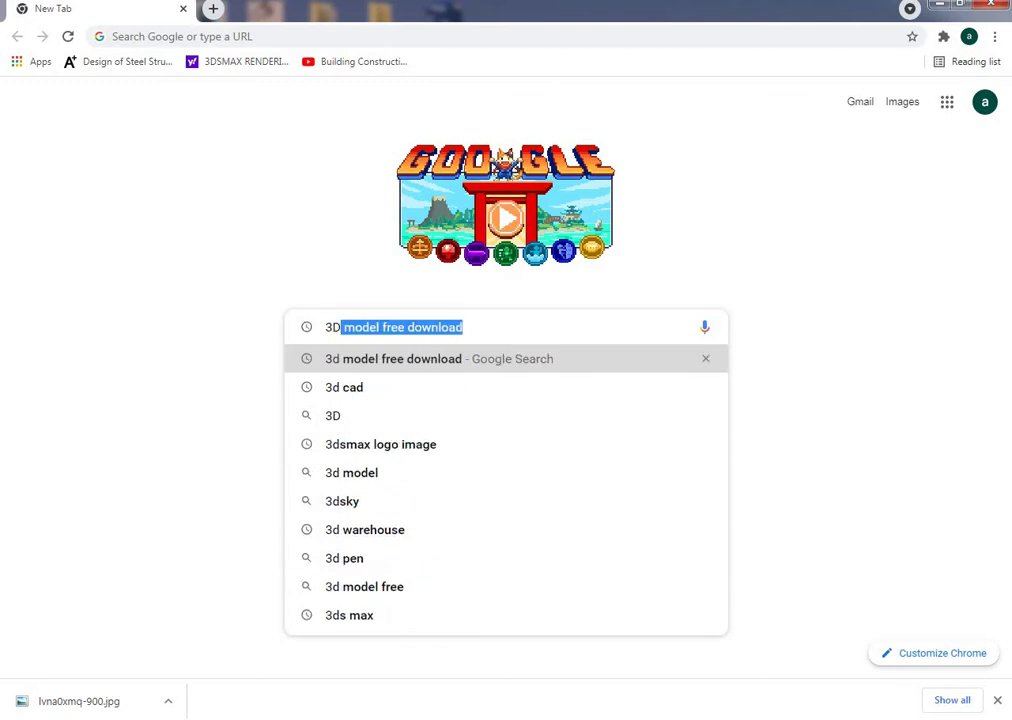
pyautogui.click(465, 361)
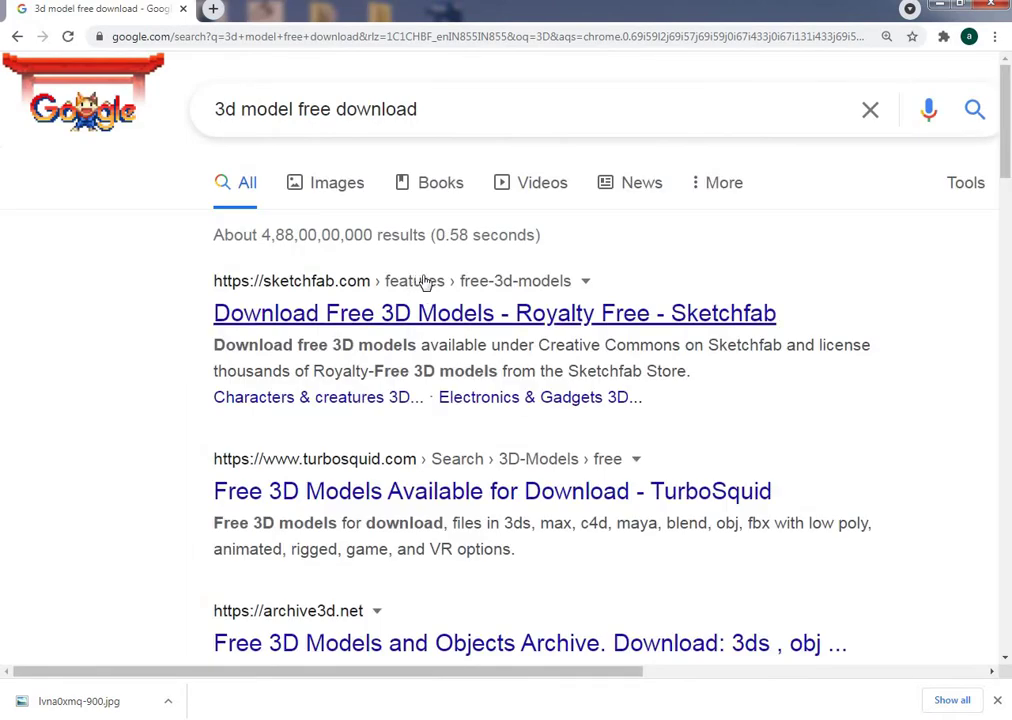
pyautogui.scroll(-2, 425, 288)
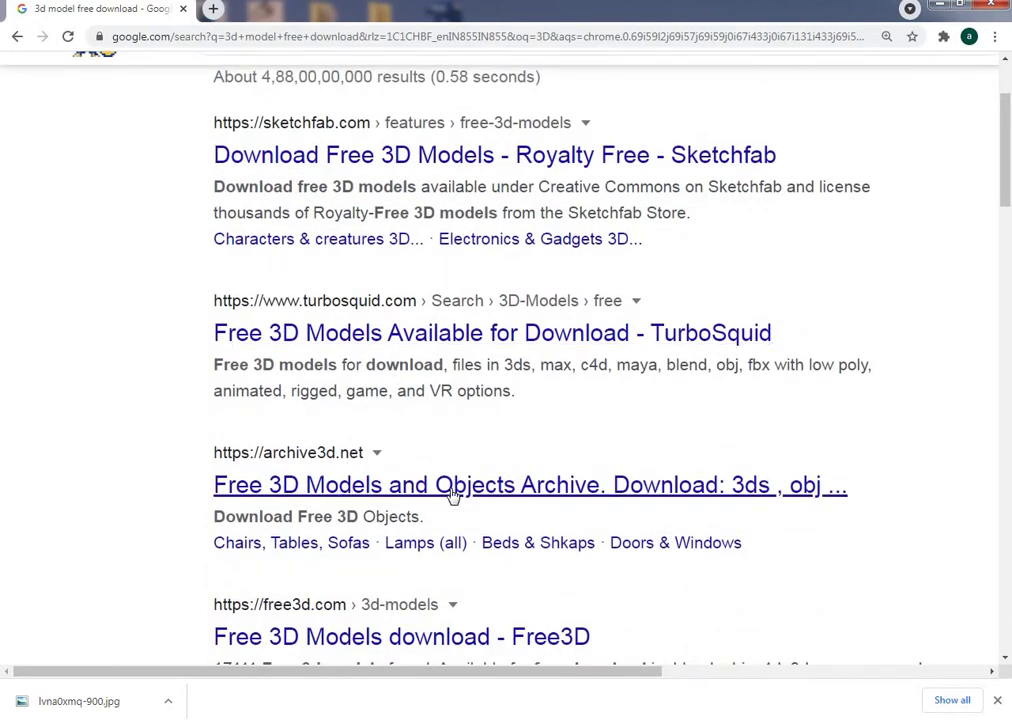
pyautogui.click(550, 497)
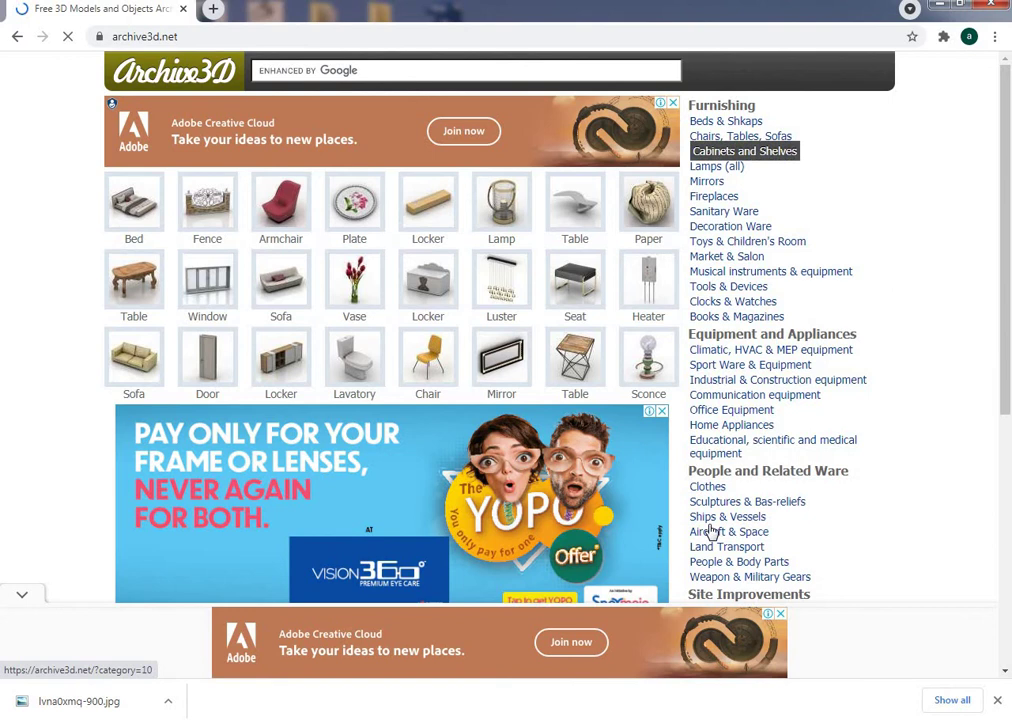
# - Look through the full list of model categories on the Archive3D home page, dismissing the banner ad
pyautogui.scroll(-3, 714, 533)
pyautogui.click(781, 616)
pyautogui.scroll(3, 760, 450)
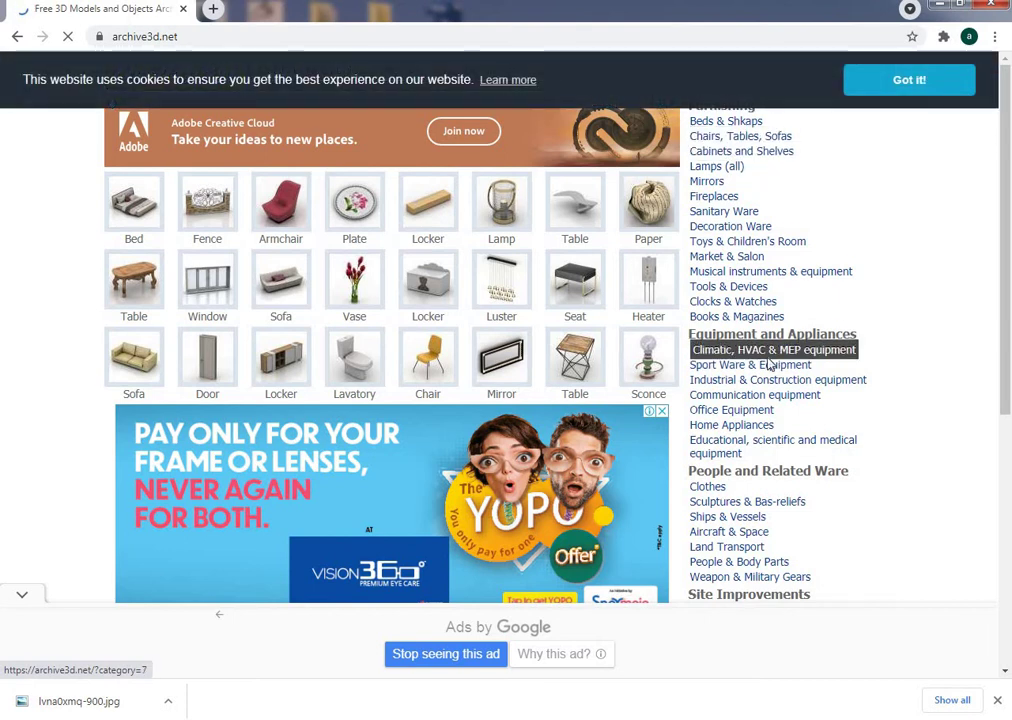
pyautogui.scroll(-3, 770, 360)
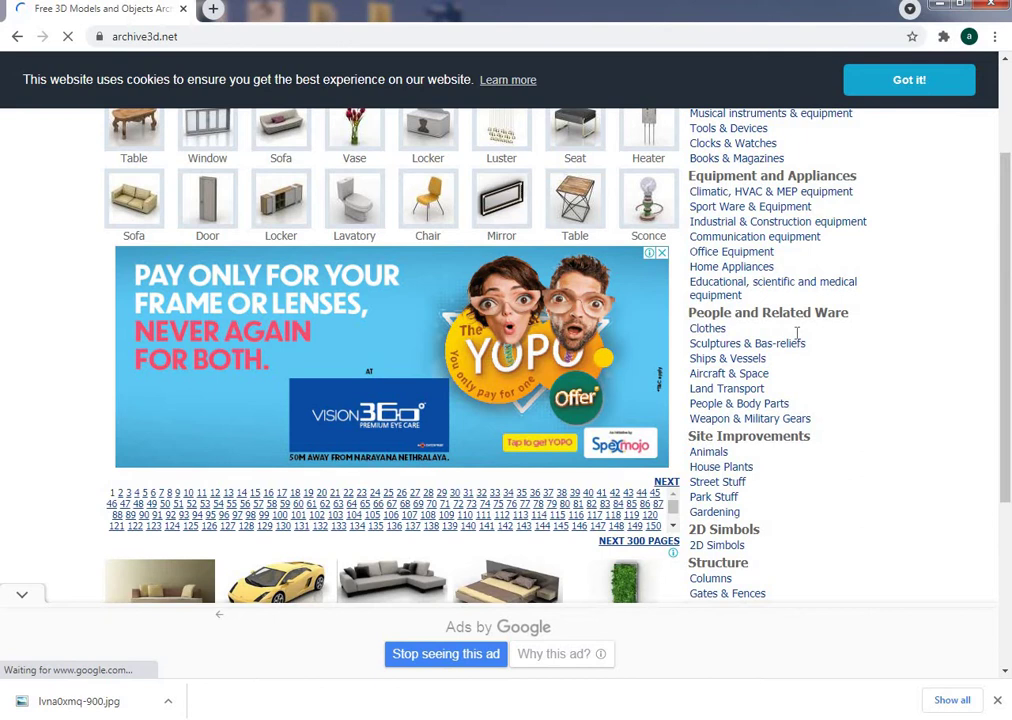
pyautogui.scroll(-2, 801, 368)
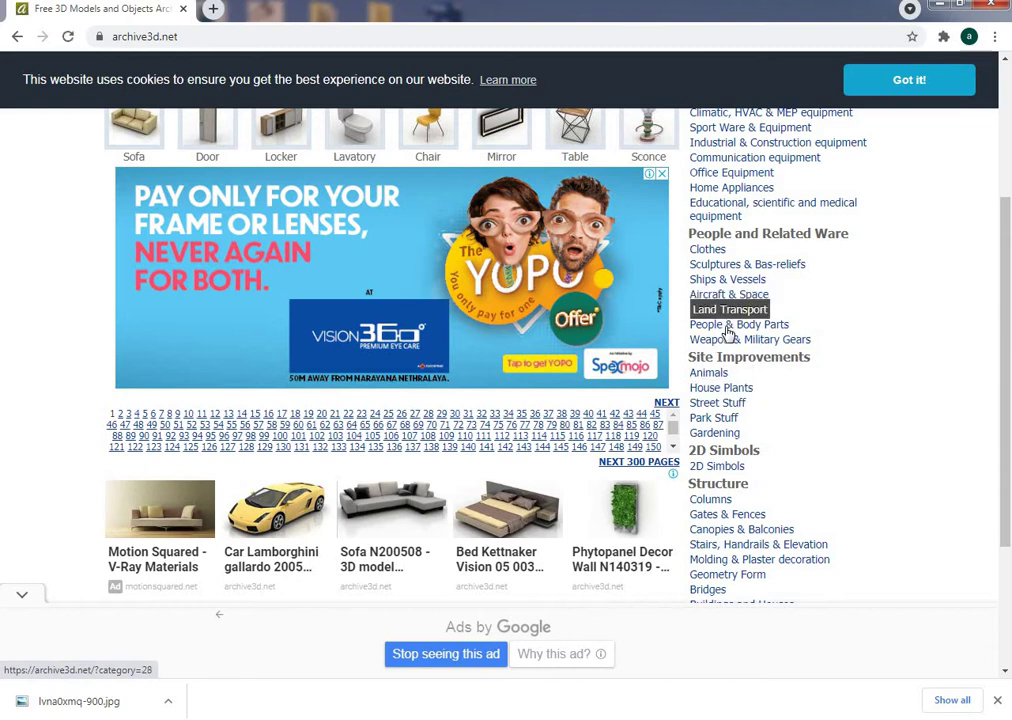
pyautogui.scroll(-3, 727, 375)
pyautogui.scroll(-2, 727, 375)
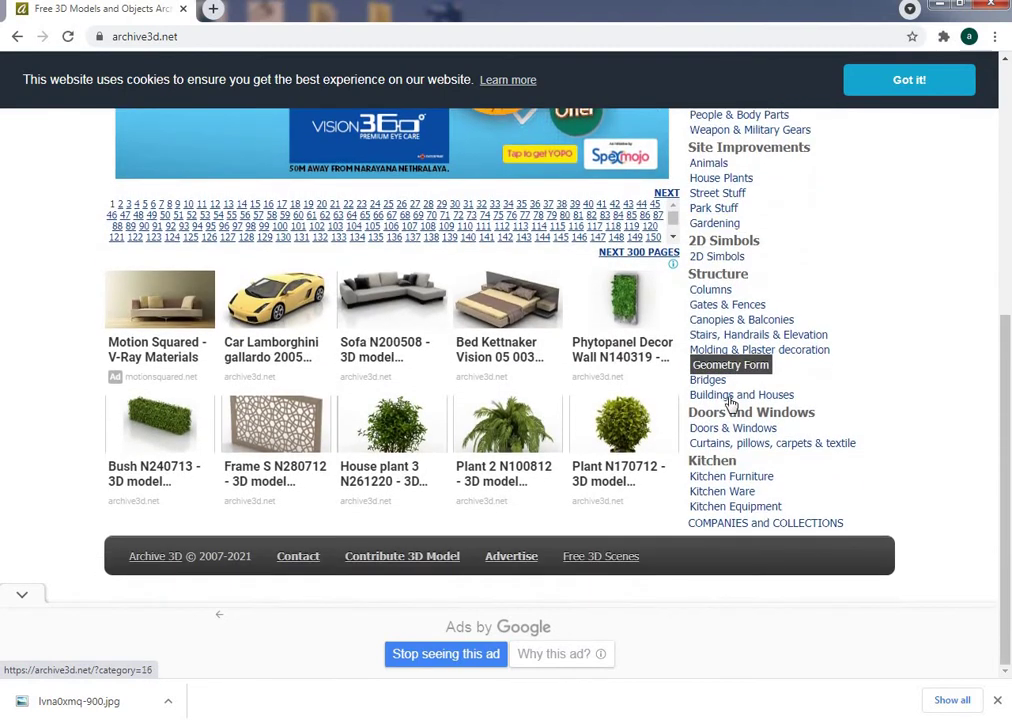
pyautogui.scroll(5, 725, 362)
pyautogui.scroll(4, 740, 300)
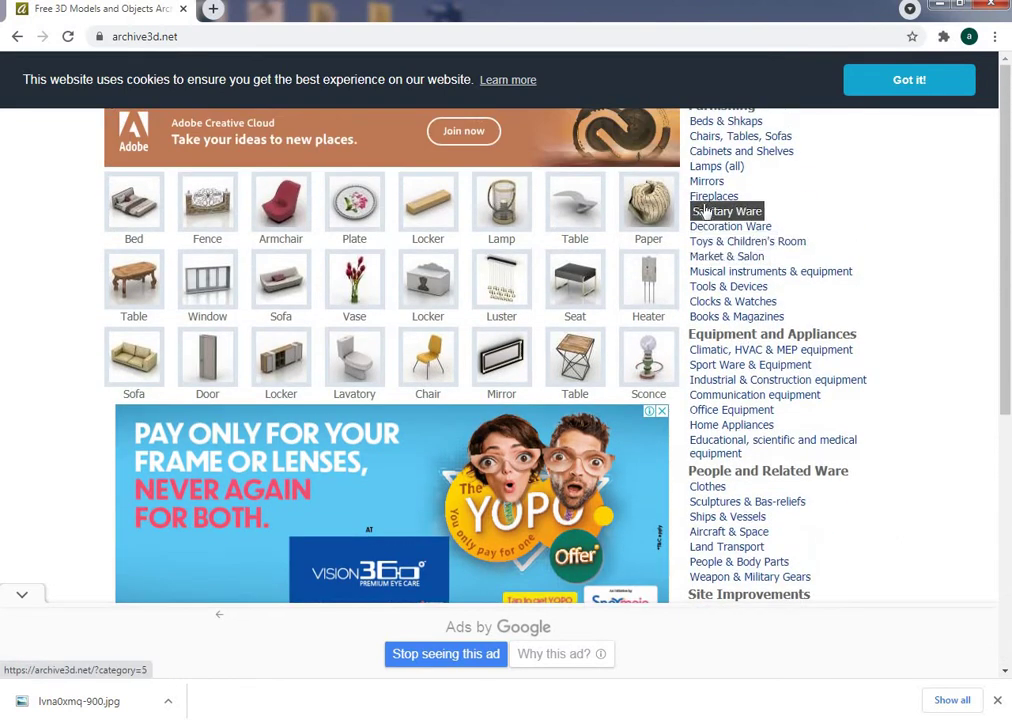
# - Open the Chairs, Tables, Sofas category, closing the interstitial ad, and go to the second page of models
pyautogui.click(733, 140)
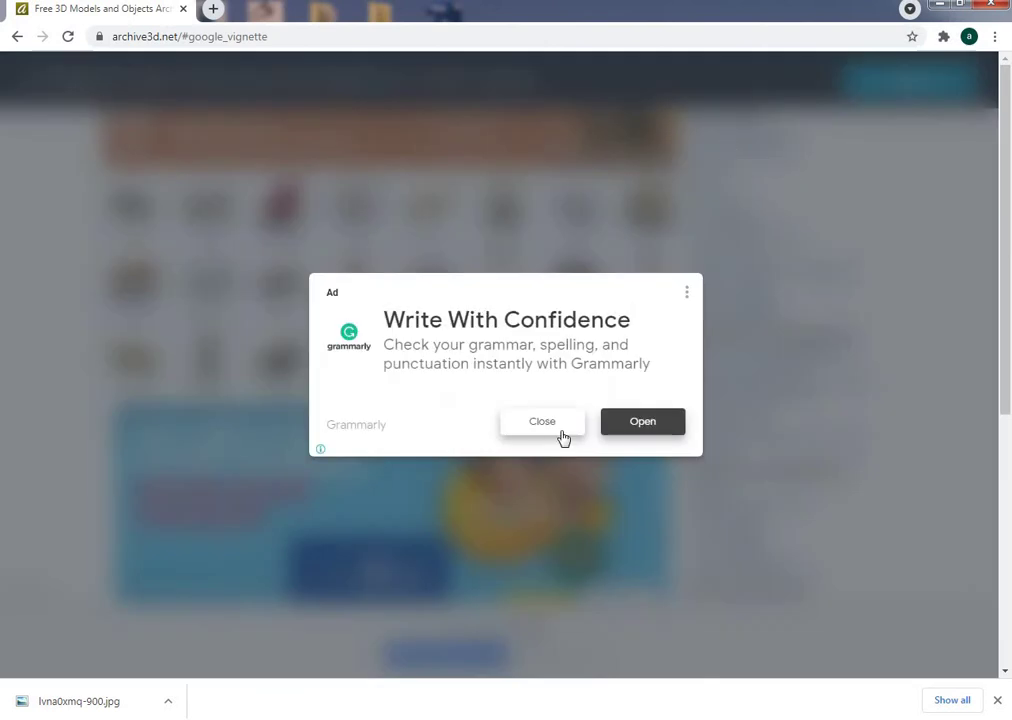
pyautogui.click(561, 426)
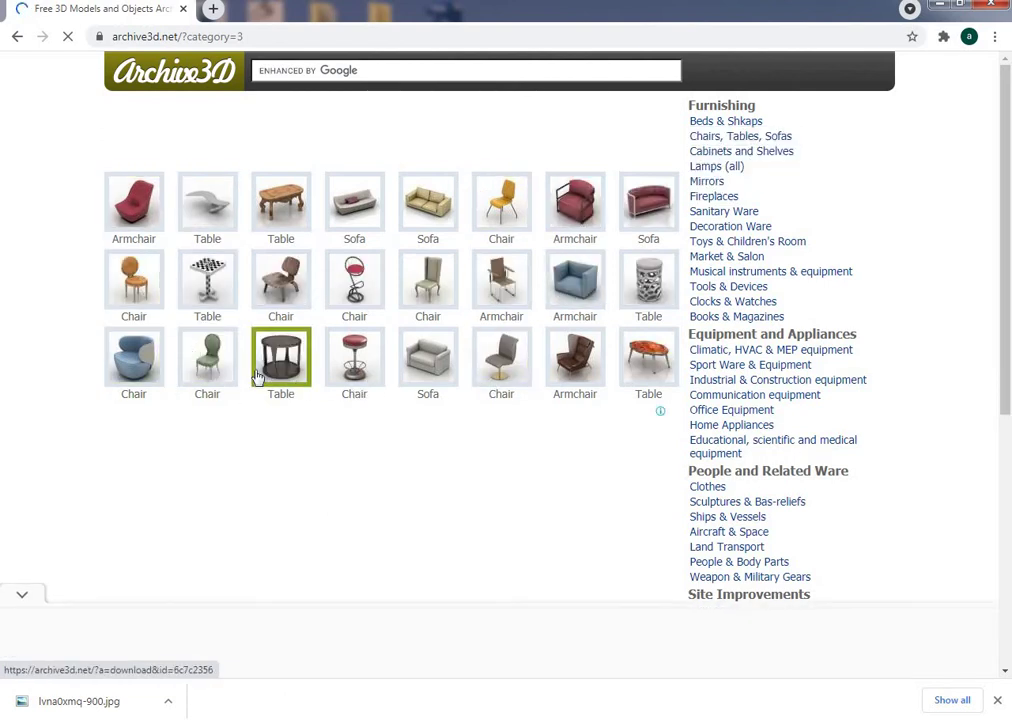
pyautogui.scroll(-4, 270, 370)
pyautogui.scroll(5, 157, 330)
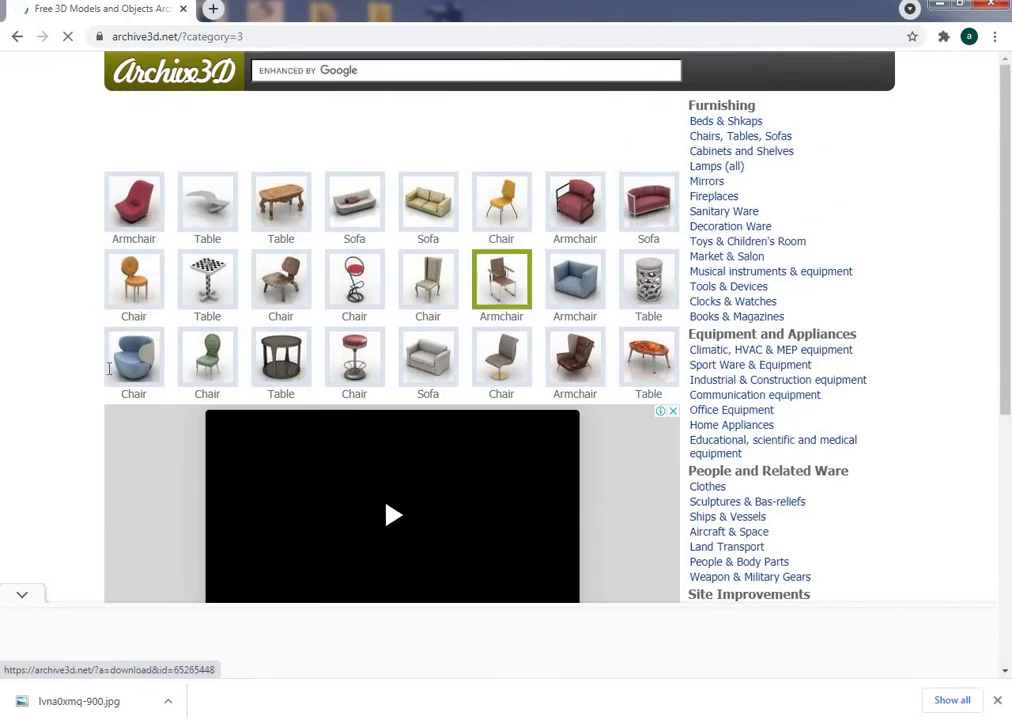
pyautogui.scroll(-1, 224, 445)
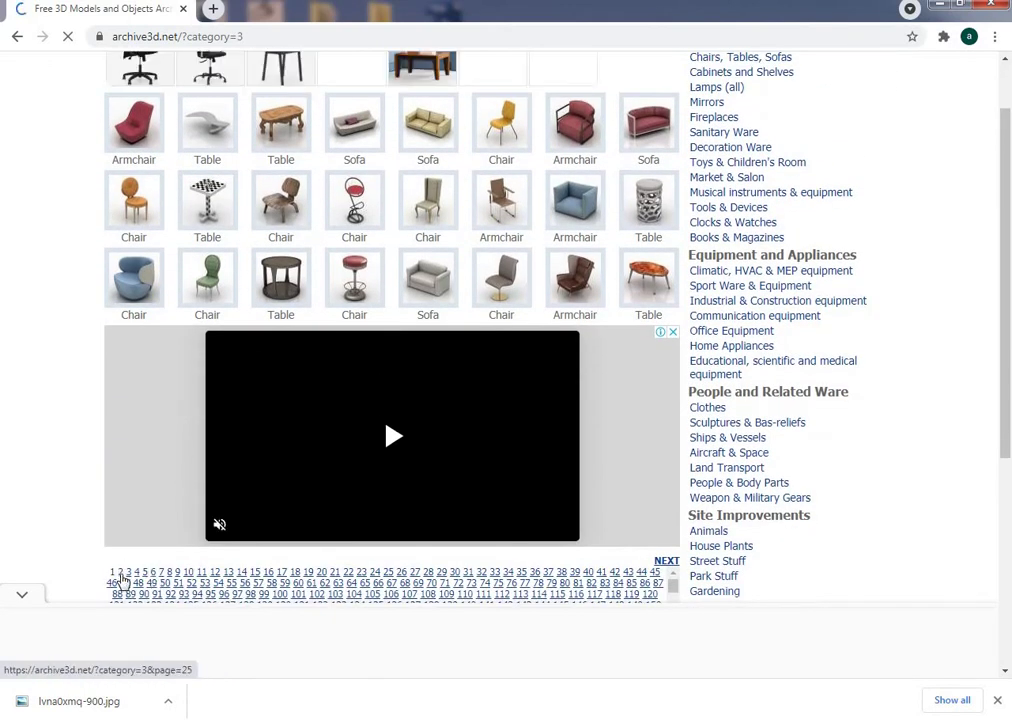
pyautogui.click(127, 572)
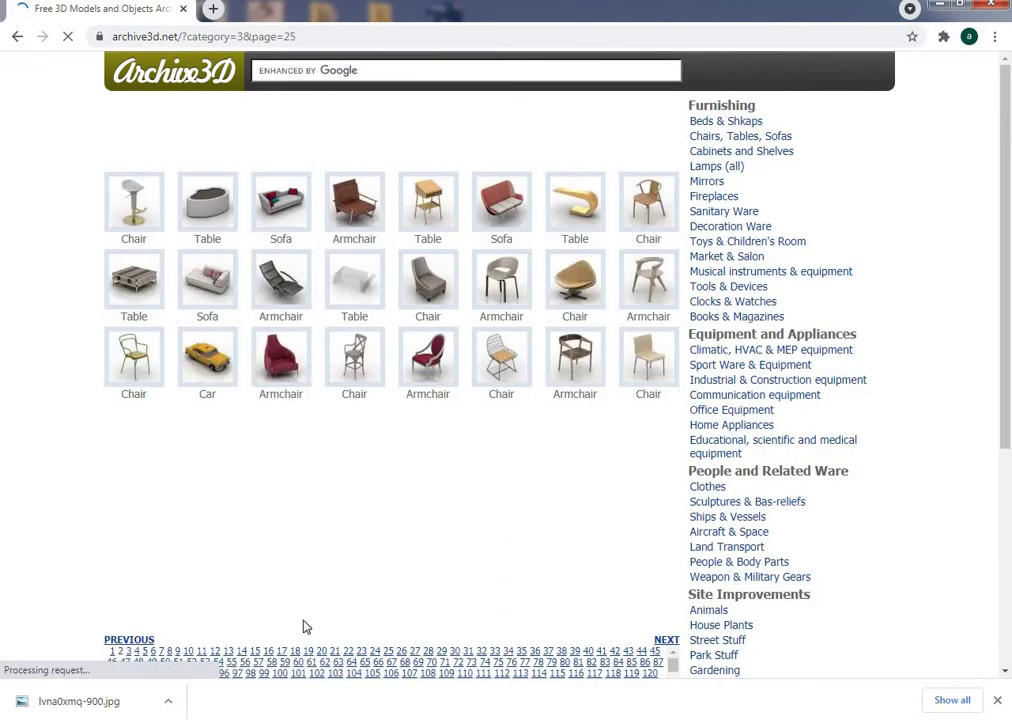
# - Open the model page of the red oval-back armchair and download the 3D model, accepting the download terms
pyautogui.scroll(-3, 487, 650)
pyautogui.scroll(-1, 487, 650)
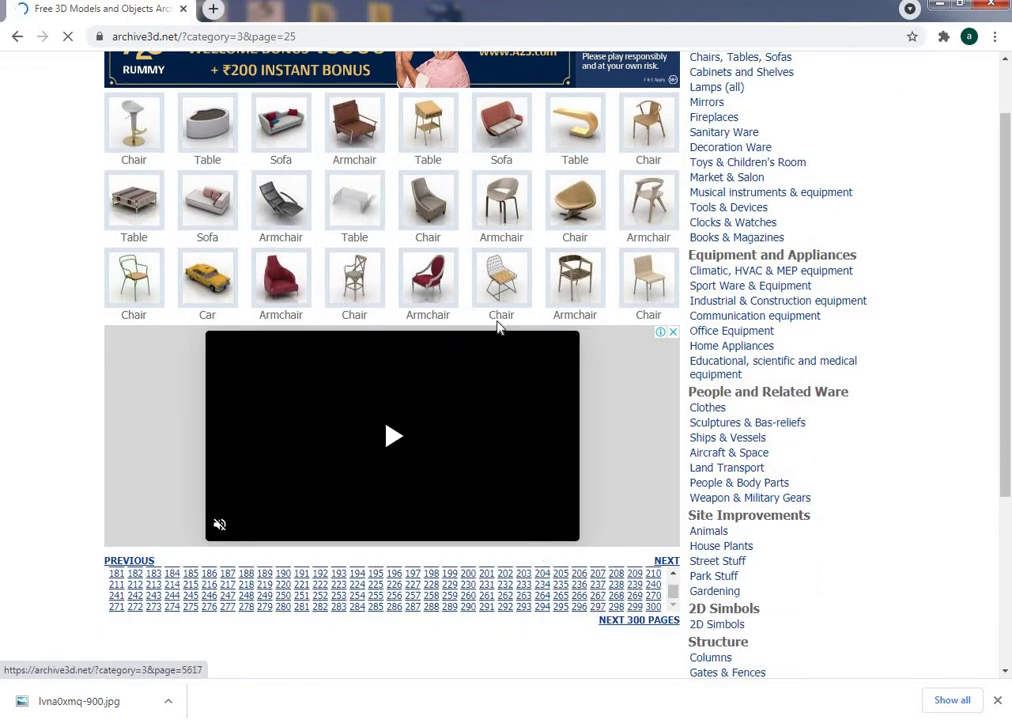
pyautogui.scroll(1, 500, 328)
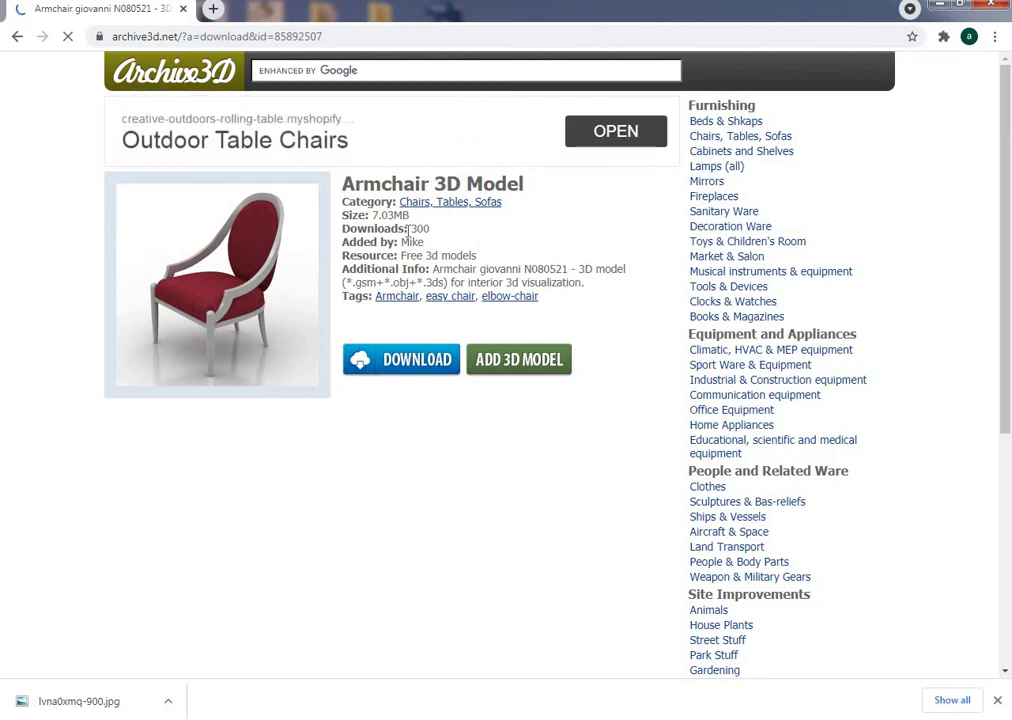
pyautogui.click(415, 362)
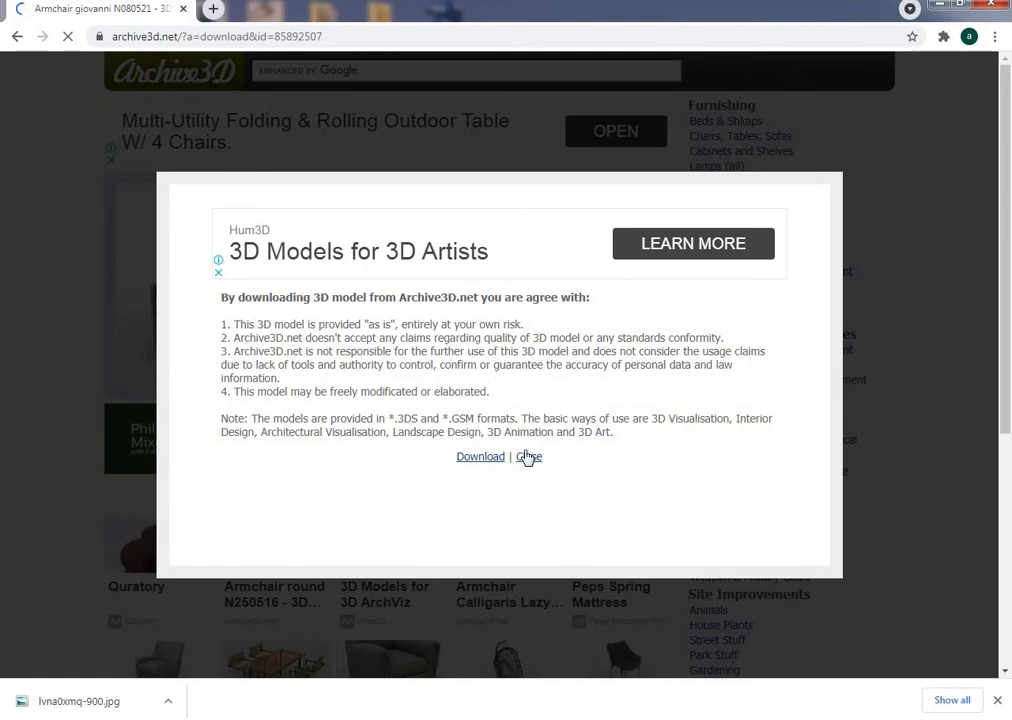
pyautogui.click(480, 457)
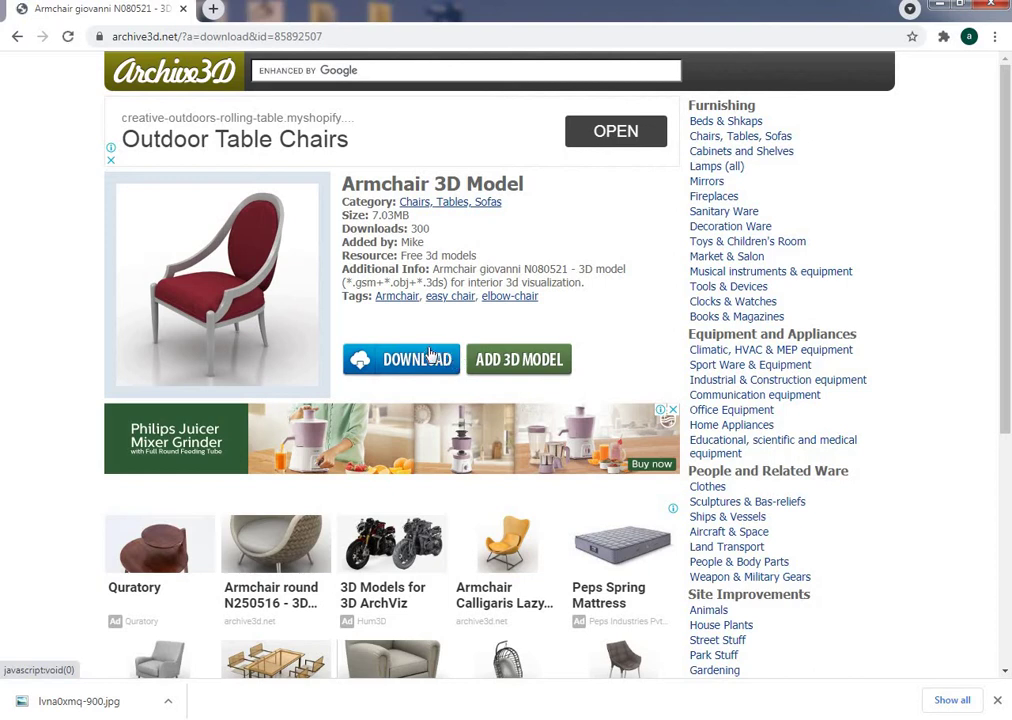
pyautogui.click(429, 358)
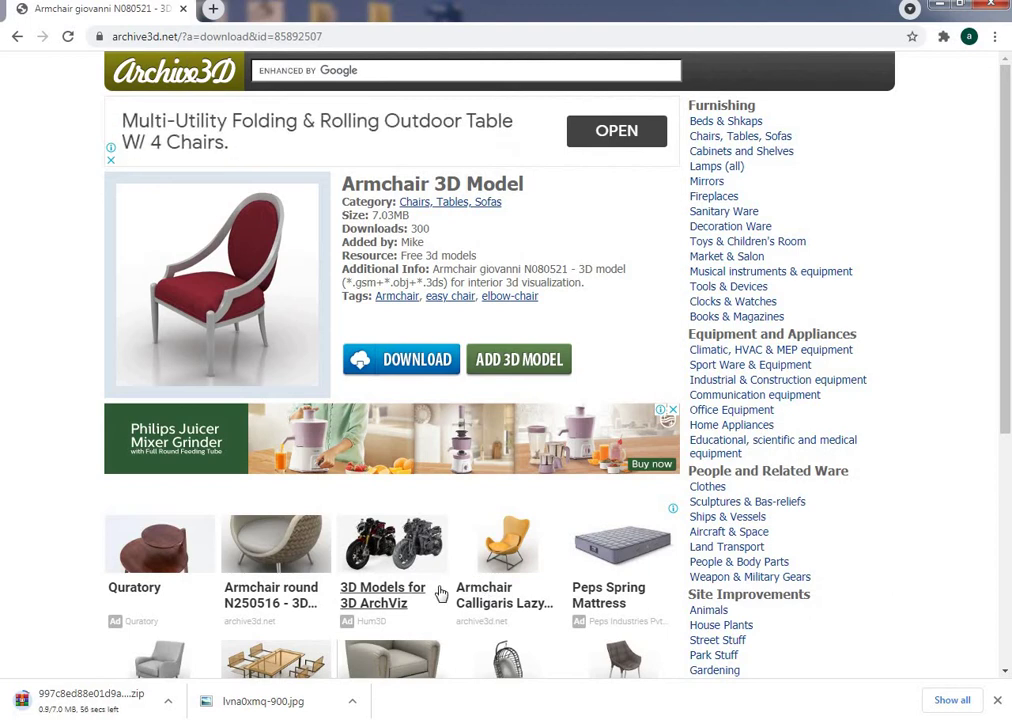
# - Show the downloaded armchair ZIP file in its folder and maximize the folder window
pyautogui.click(179, 701)
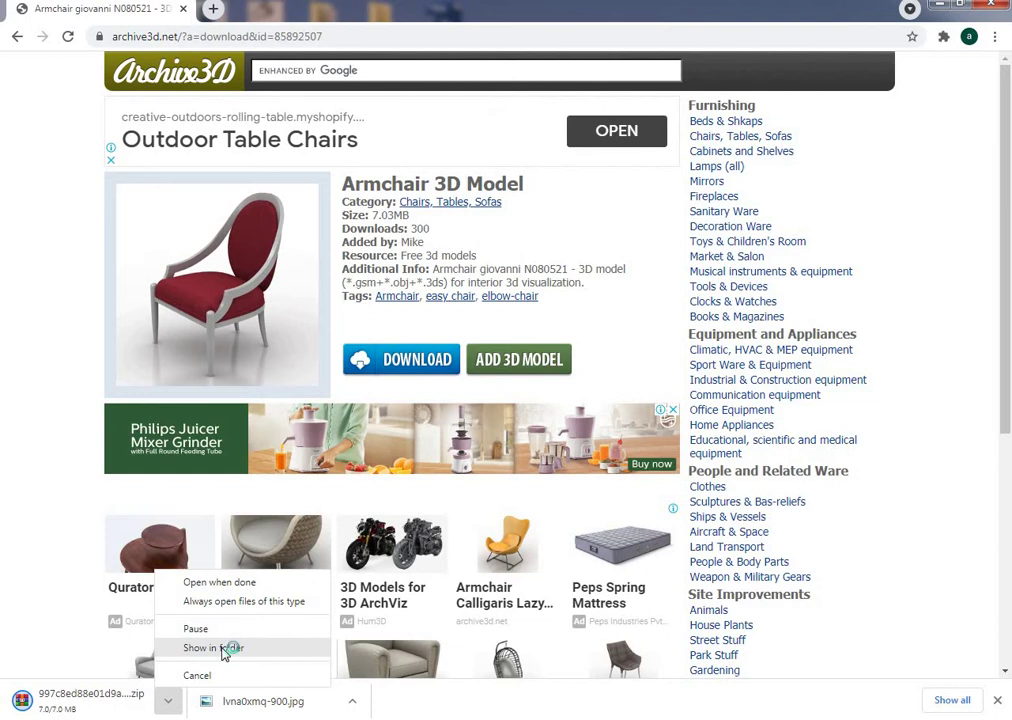
pyautogui.click(224, 648)
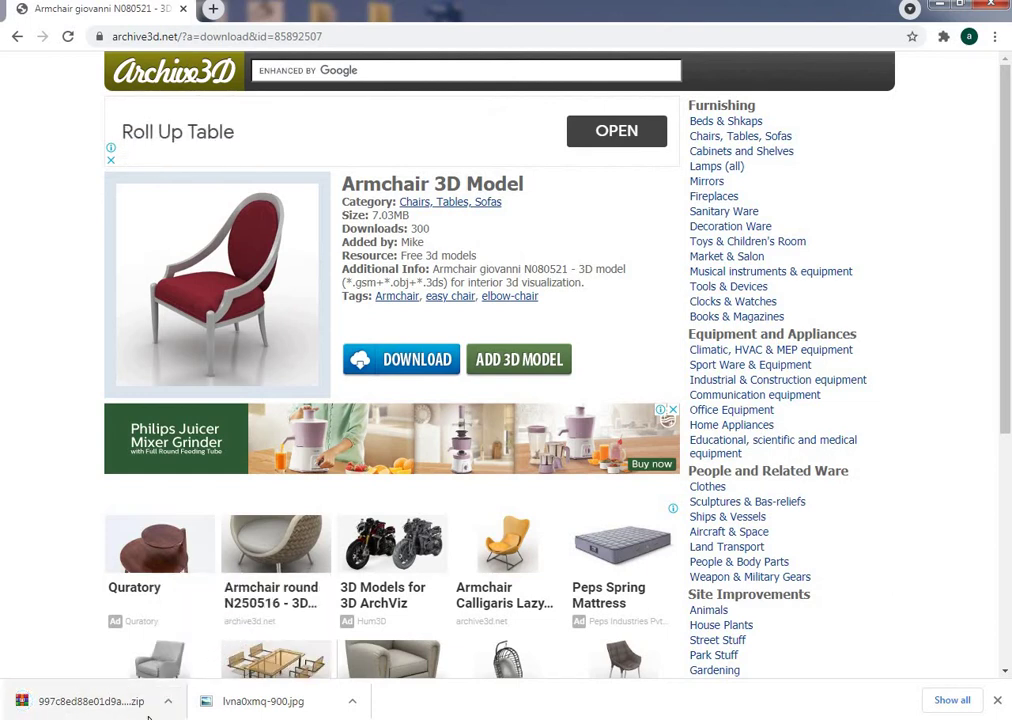
pyautogui.click(168, 701)
pyautogui.click(212, 650)
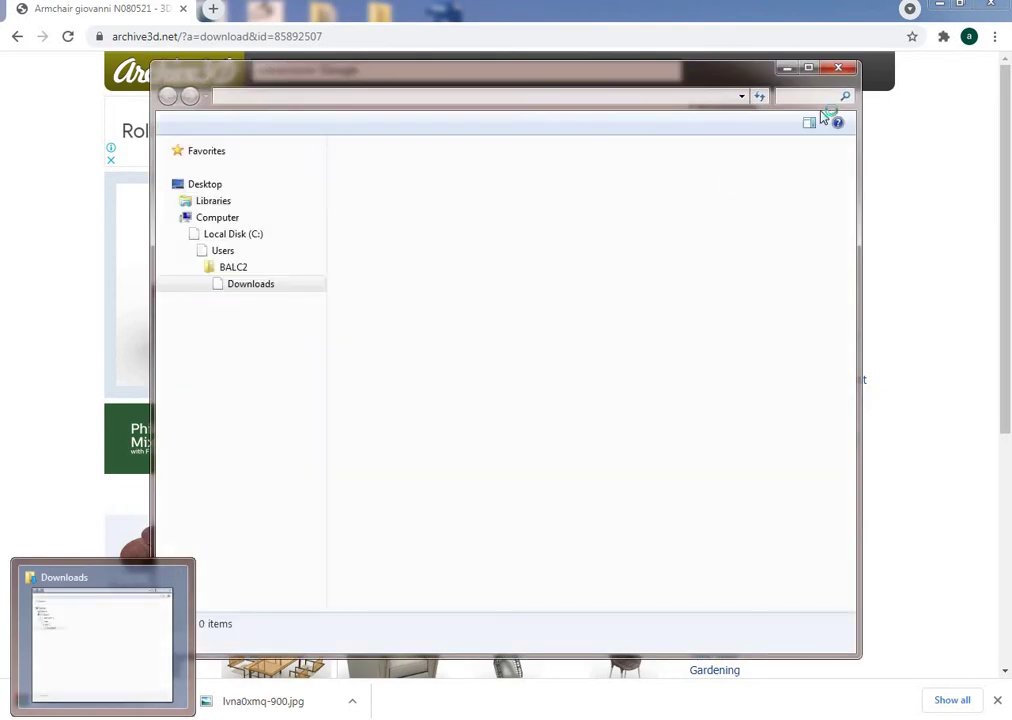
pyautogui.doubleClick(612, 72)
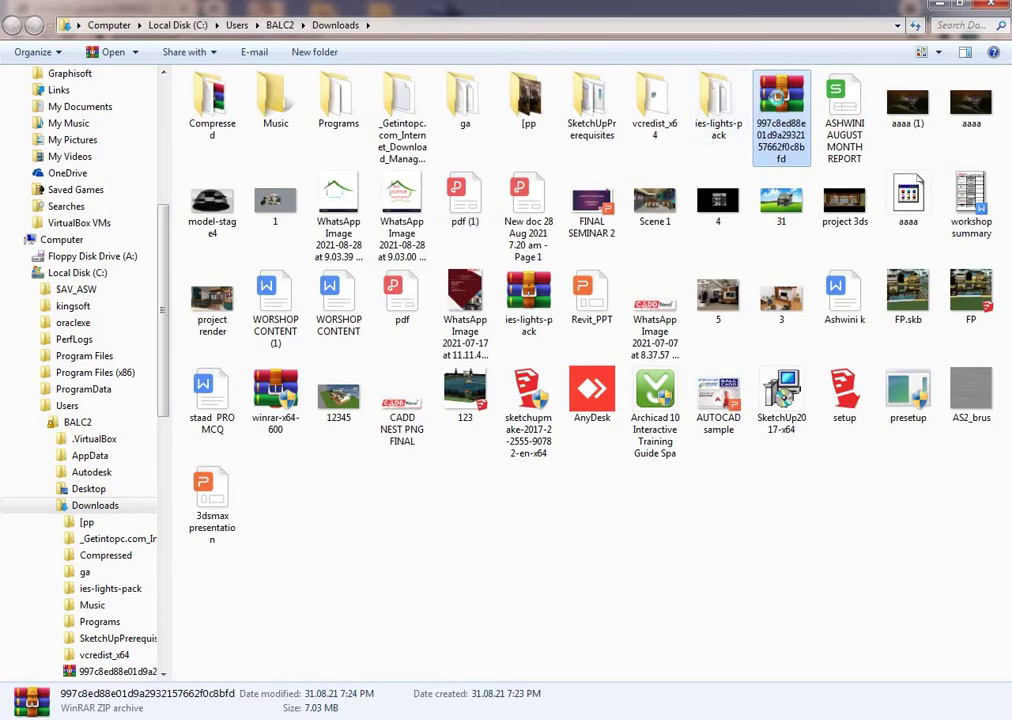
pyautogui.rightClick(781, 97)
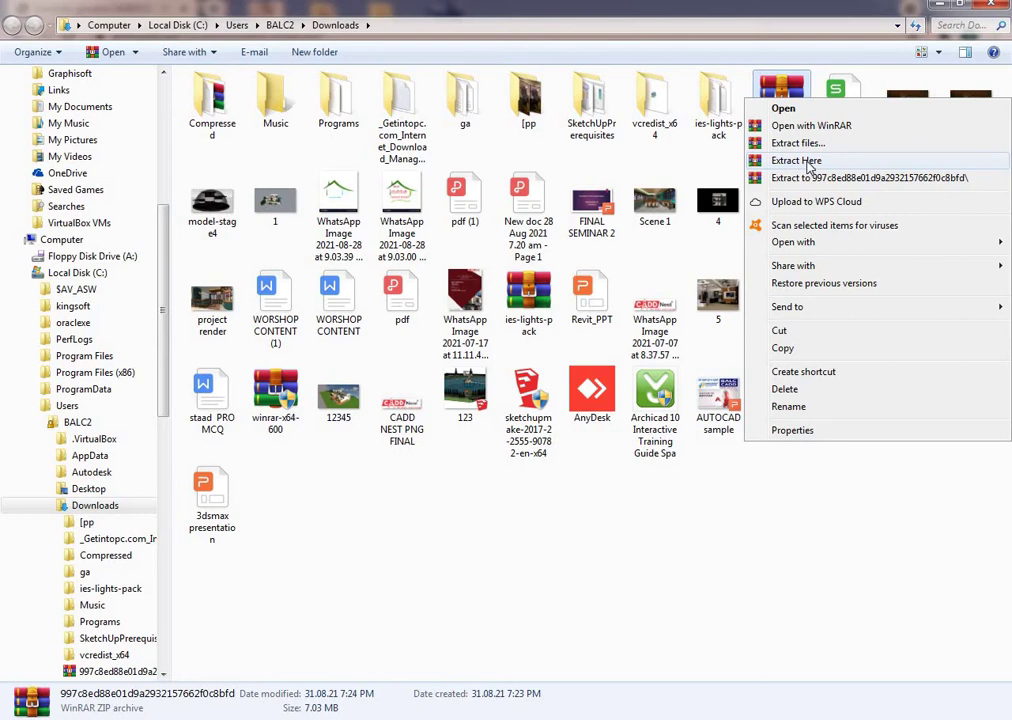
pyautogui.click(825, 187)
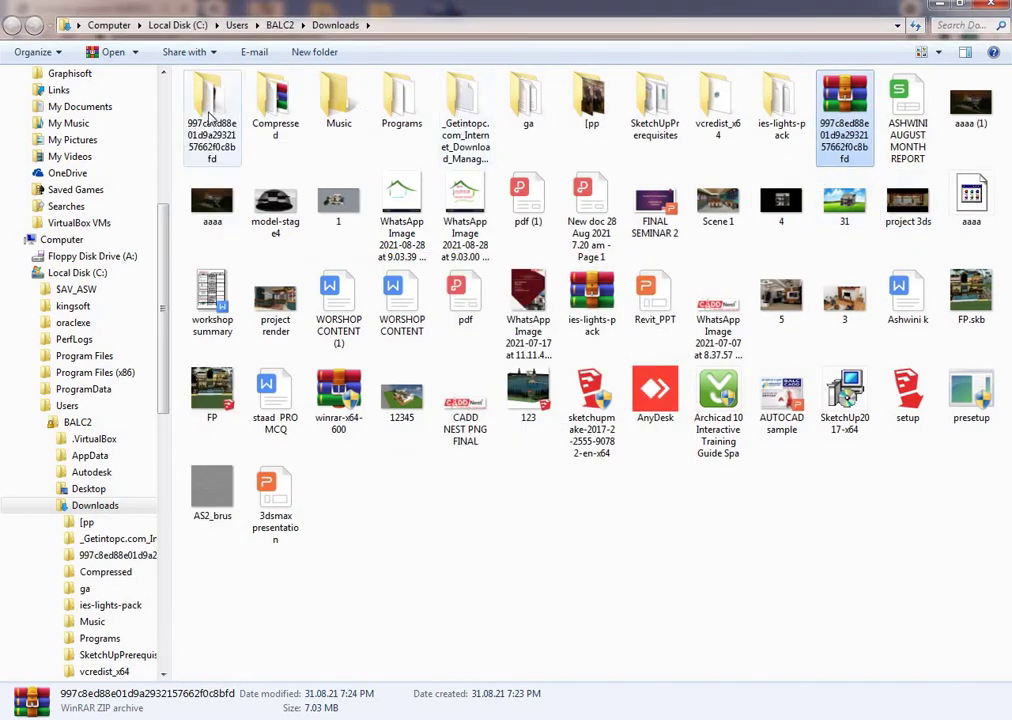
pyautogui.click(210, 115)
pyautogui.doubleClick(210, 110)
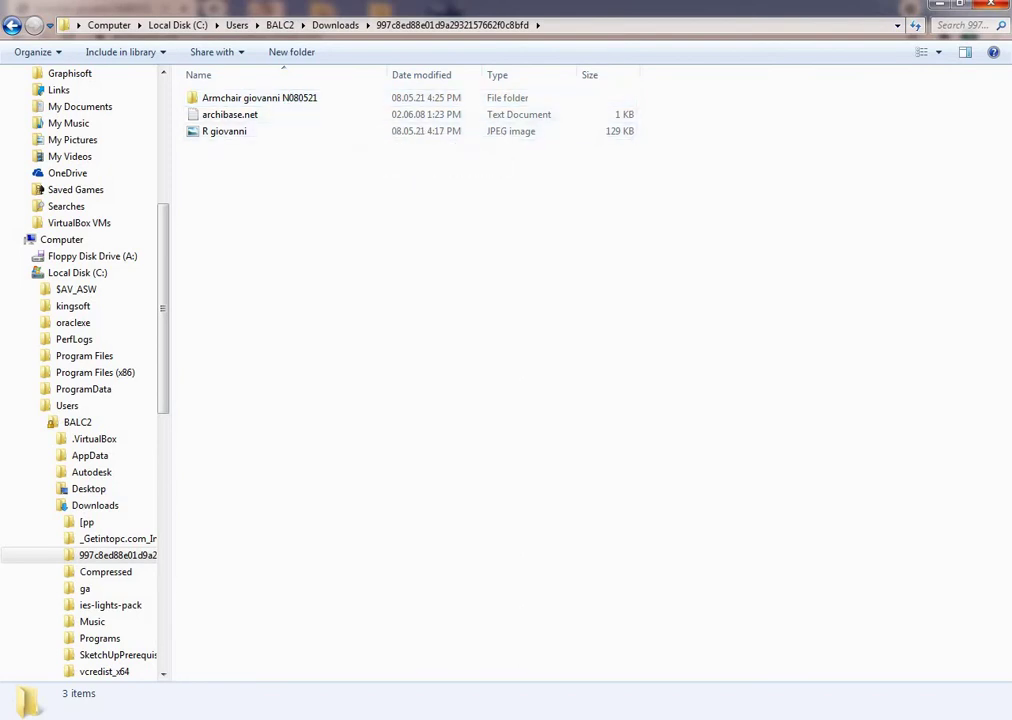
# - Switch to 3ds Max and open the dialog for importing a file into the empty scene
pyautogui.click(447, 715)
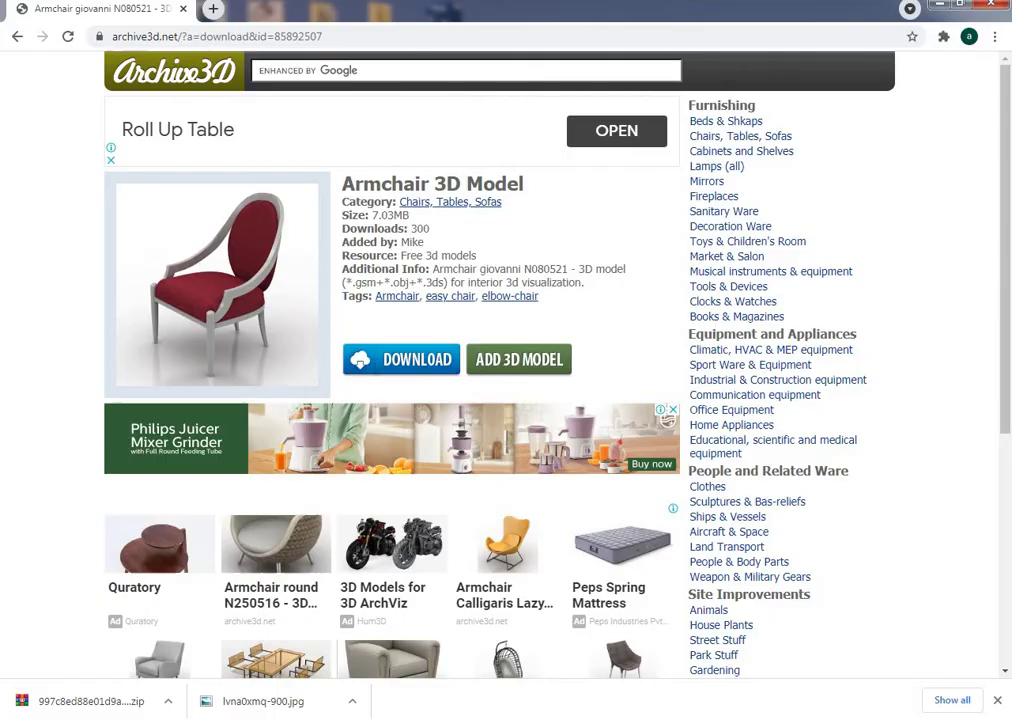
pyautogui.click(524, 715)
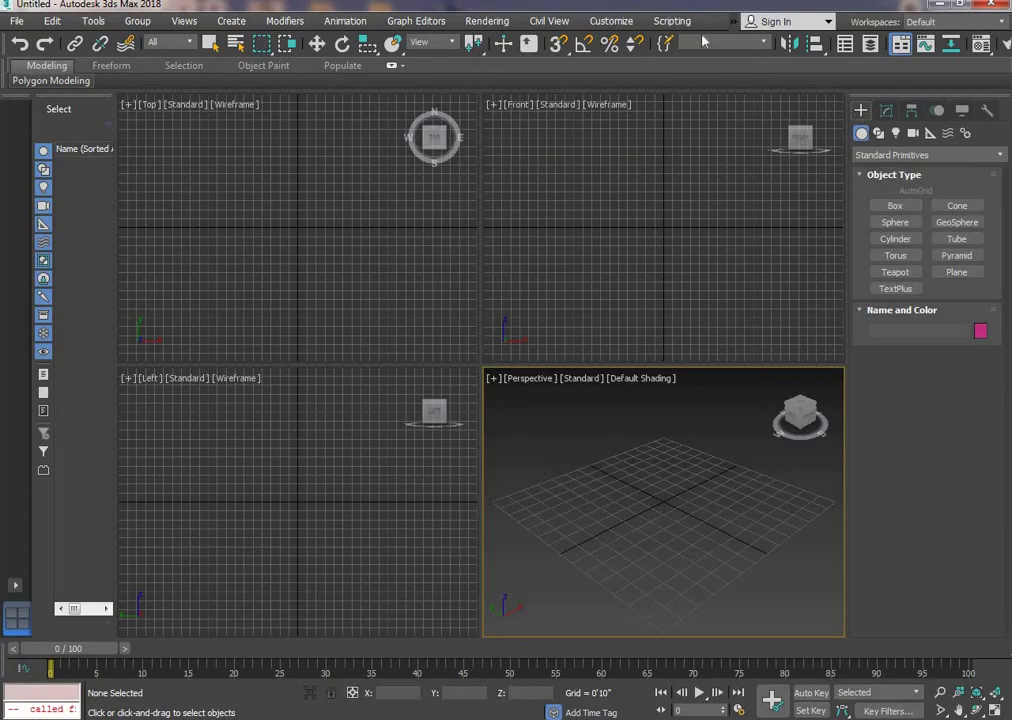
pyautogui.click(17, 21)
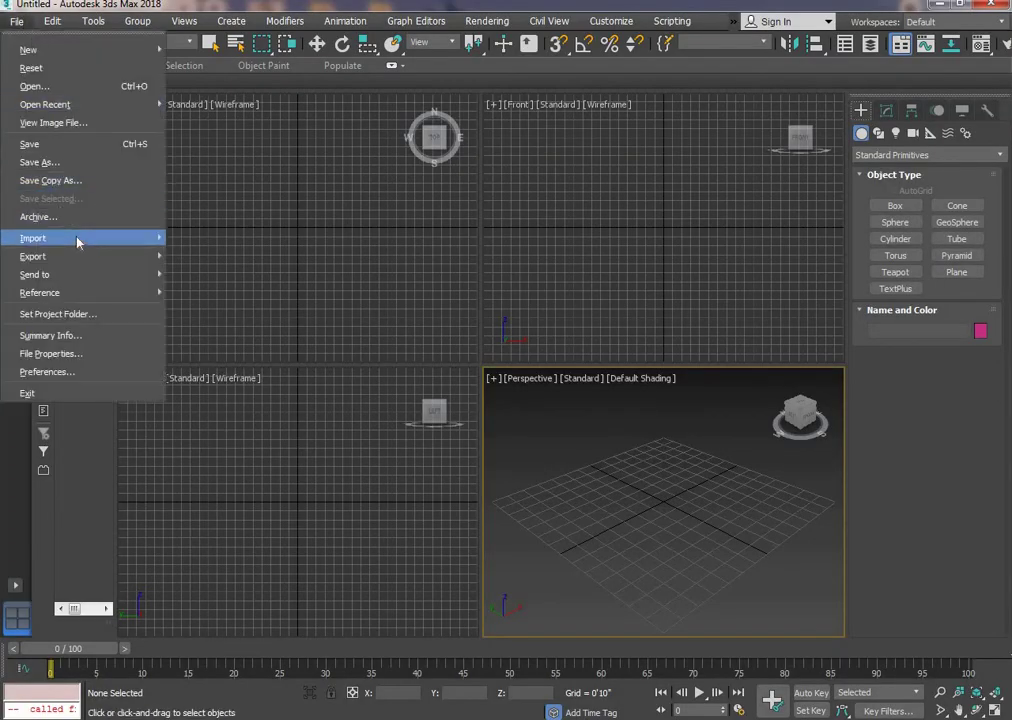
pyautogui.moveTo(79, 239)
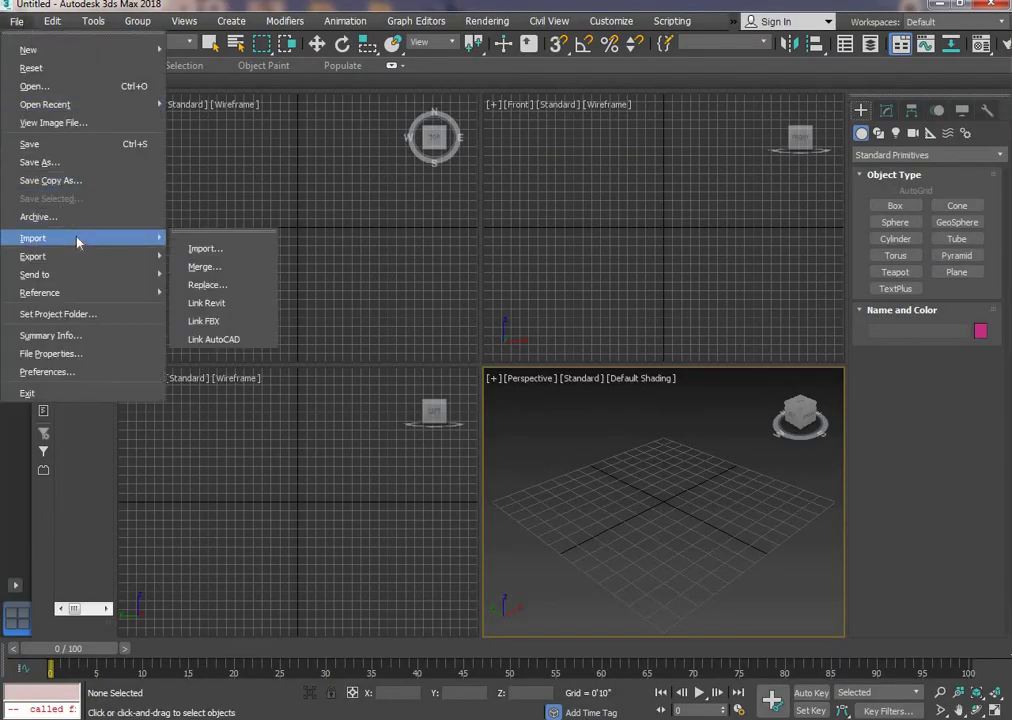
pyautogui.click(240, 252)
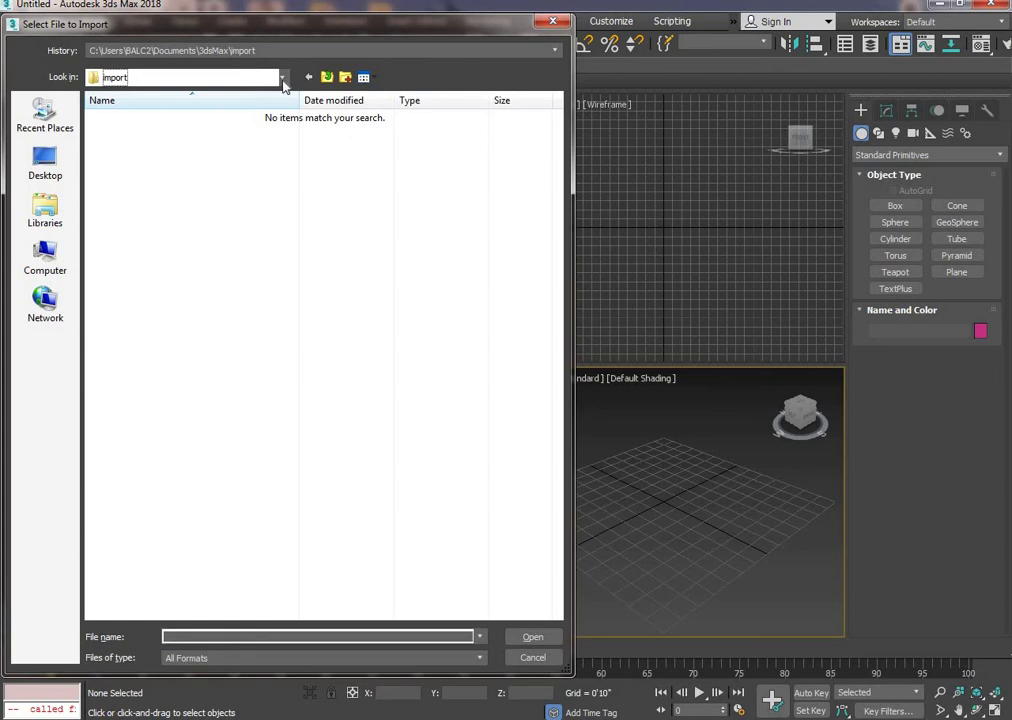
pyautogui.click(282, 79)
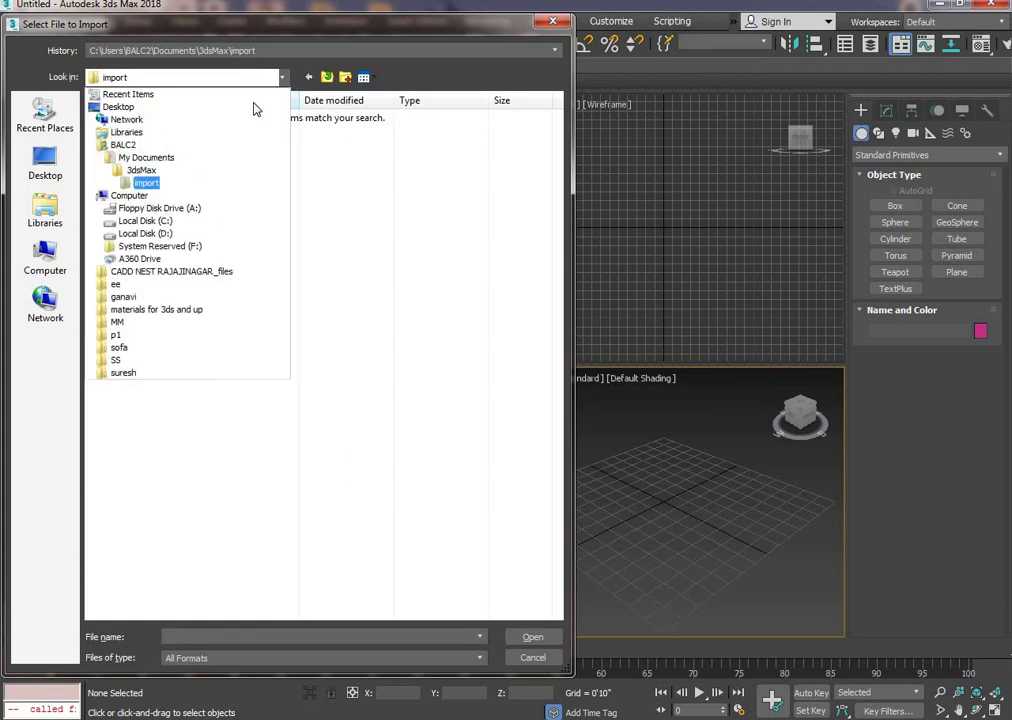
pyautogui.click(130, 96)
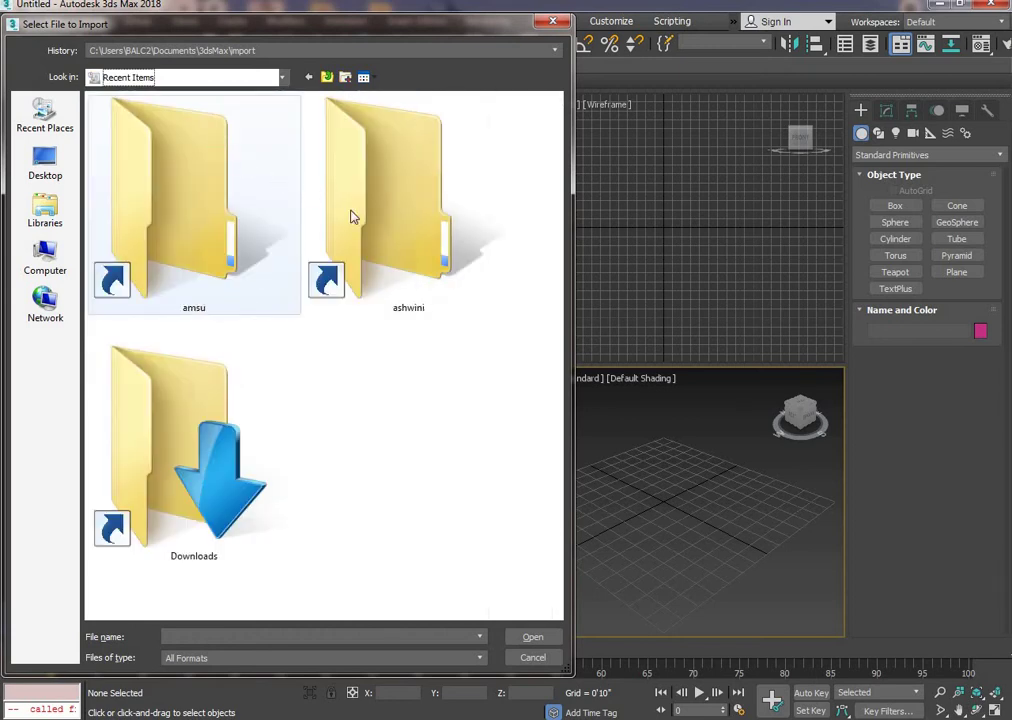
pyautogui.doubleClick(222, 443)
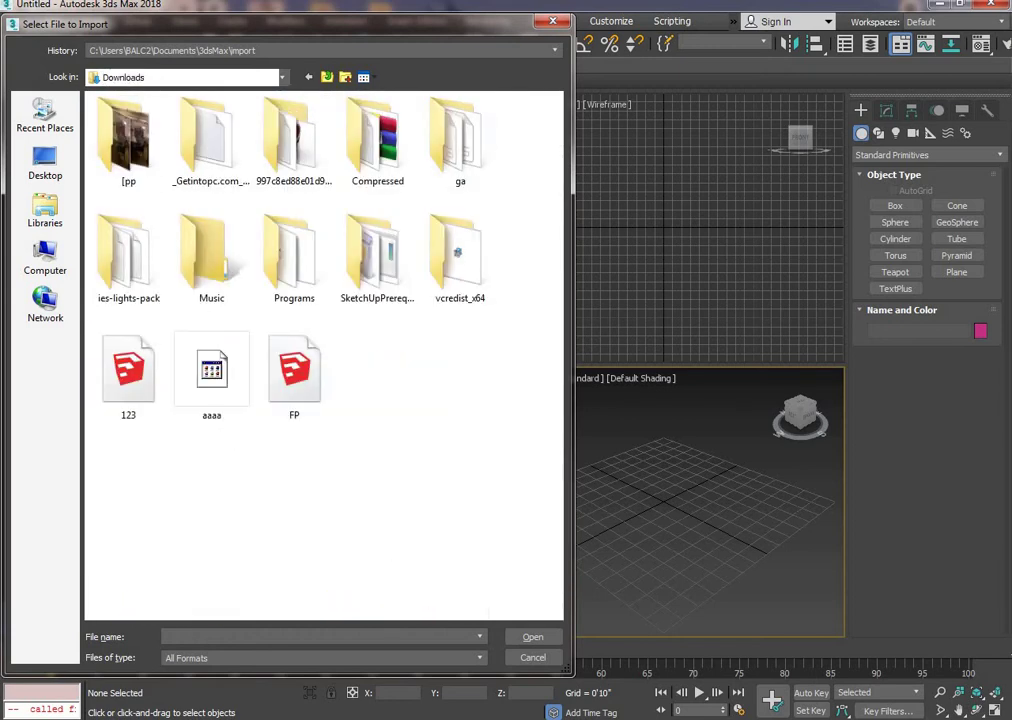
pyautogui.click(296, 173)
pyautogui.doubleClick(296, 160)
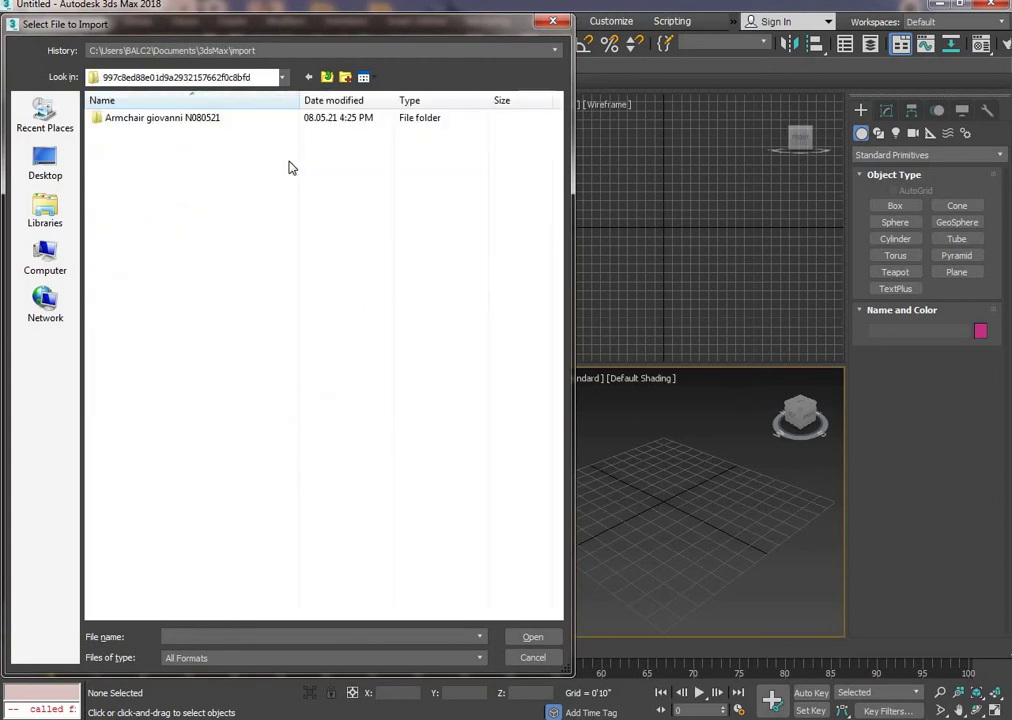
pyautogui.click(217, 124)
pyautogui.doubleClick(215, 121)
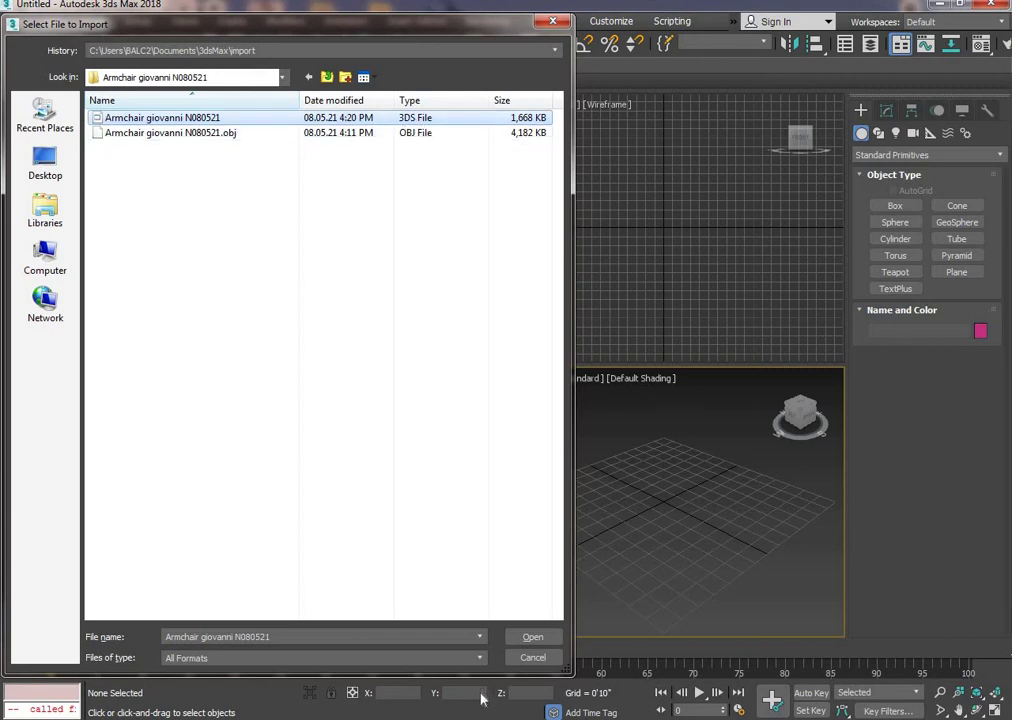
# - Import the 3DS file Armchair giovanni N080521, merging it with the current scene with unit conversion and matching the animation length to the file
pyautogui.click(533, 636)
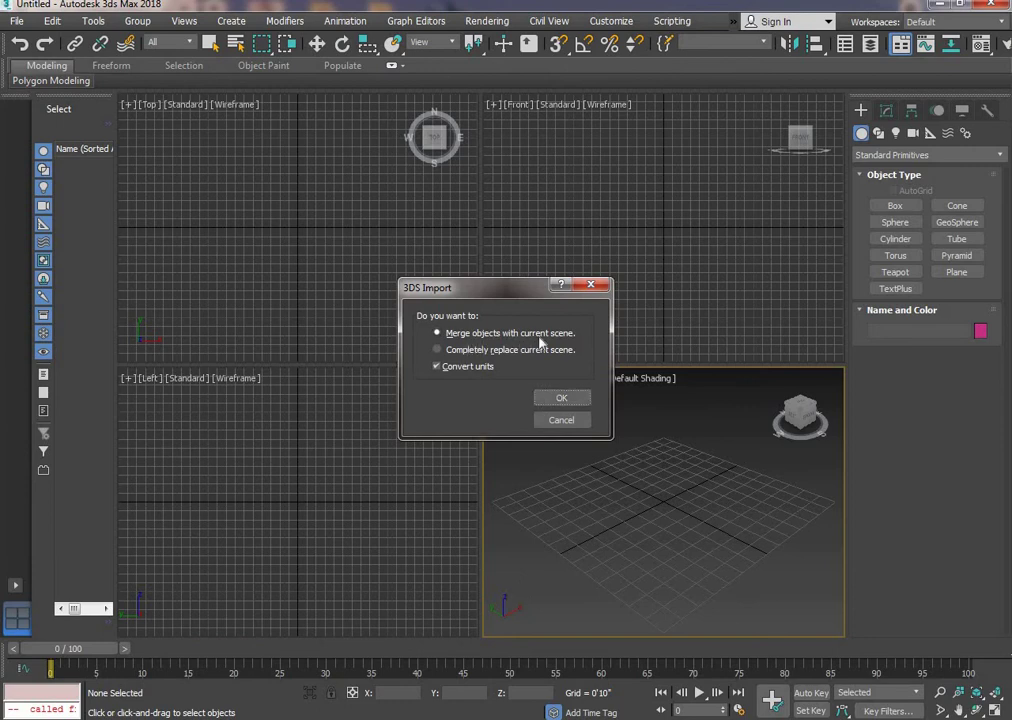
pyautogui.click(562, 400)
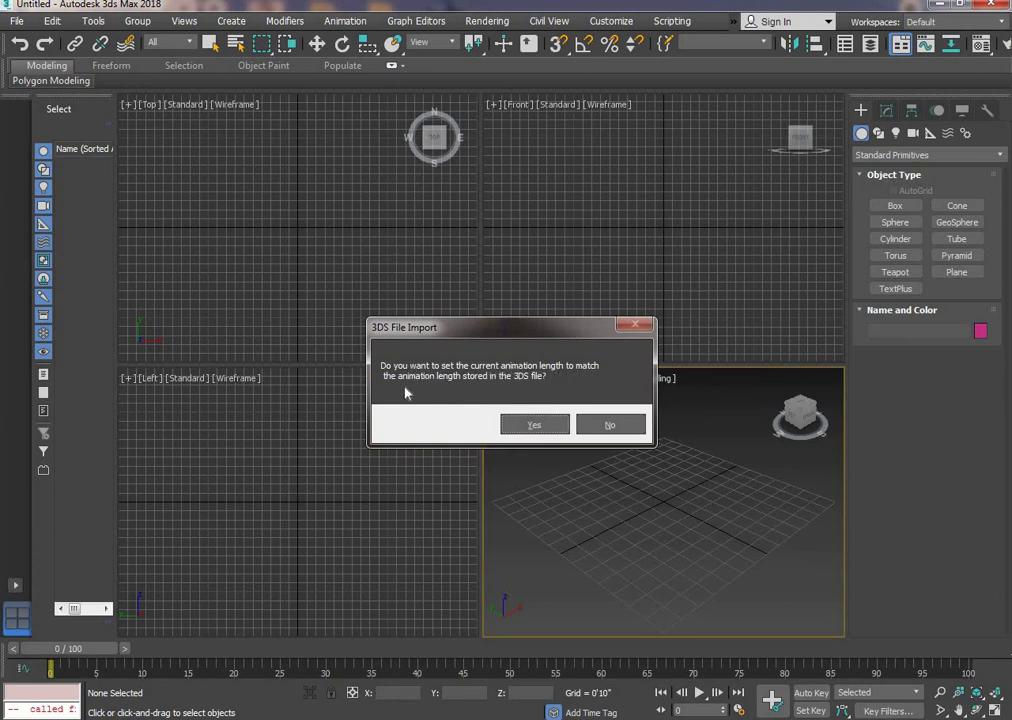
pyautogui.click(535, 424)
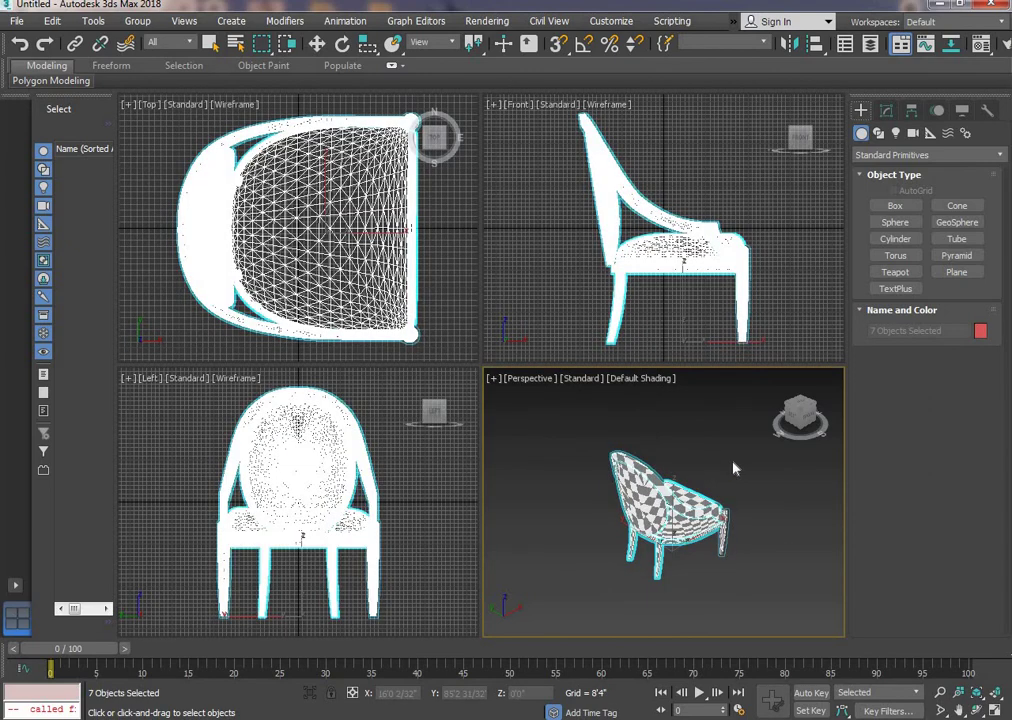
# - Maximize the Perspective viewport, select all parts of the armchair and move them upward along the Z axis
pyautogui.hotkey('alt', 'w')
pyautogui.keyDown('alt'); pyautogui.moveTo(535, 527); pyautogui.dragTo(398, 517, button='middle'); pyautogui.keyUp('alt')
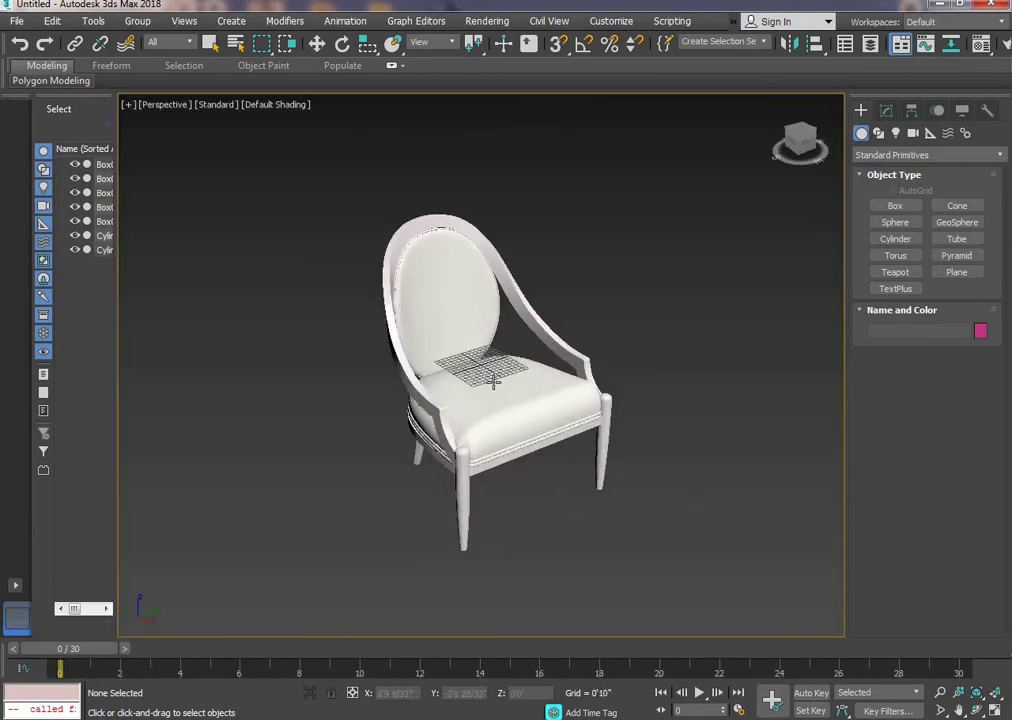
pyautogui.moveTo(355, 185); pyautogui.dragTo(637, 552)
pyautogui.press('w')
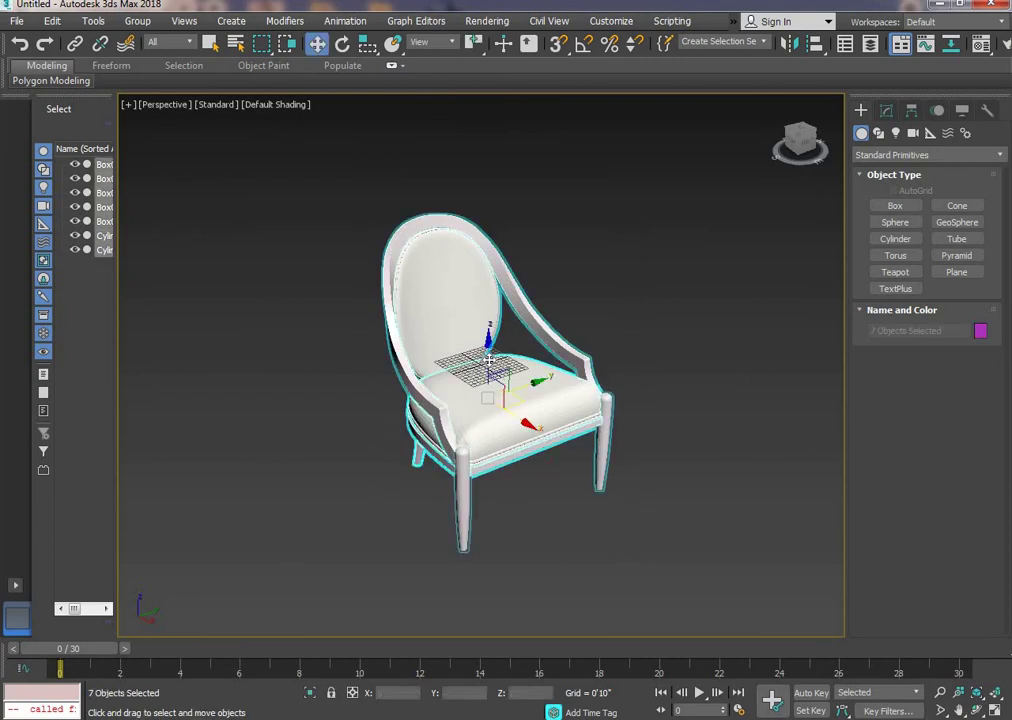
pyautogui.moveTo(481, 312); pyautogui.dragTo(486, 241)
pyautogui.press('z')
pyautogui.click(616, 490)
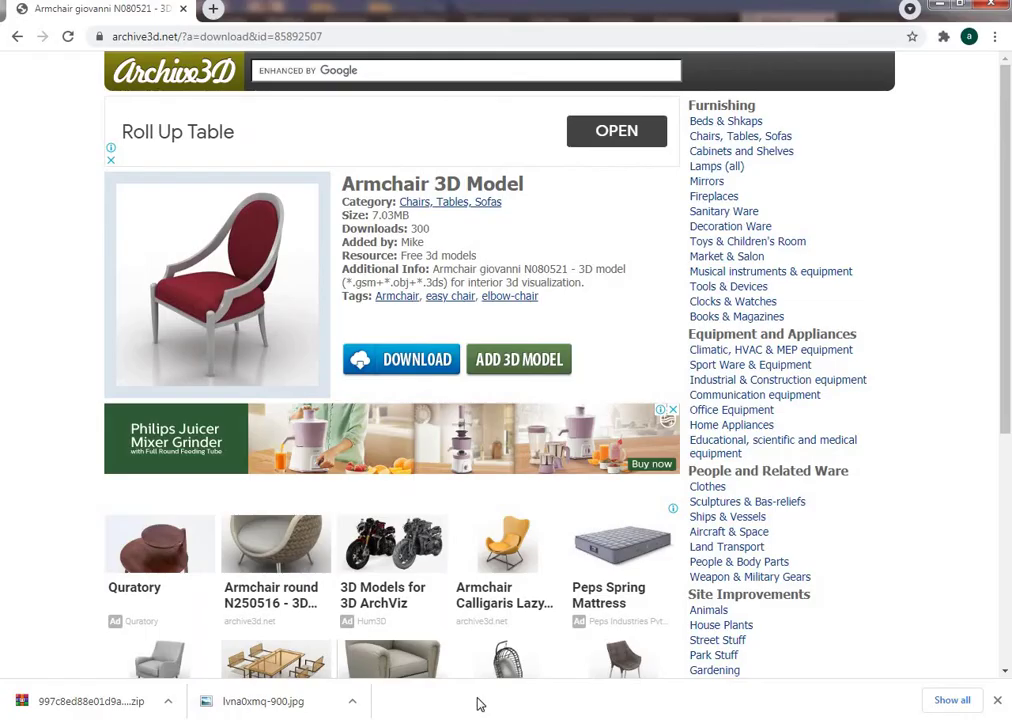
# - Switch back to the Archive3D site and browse its Kitchen Furniture, Lamps (all) and Tools & Devices categories
pyautogui.scroll(-2, 707, 605)
pyautogui.scroll(2, 712, 600)
pyautogui.scroll(-4, 712, 480)
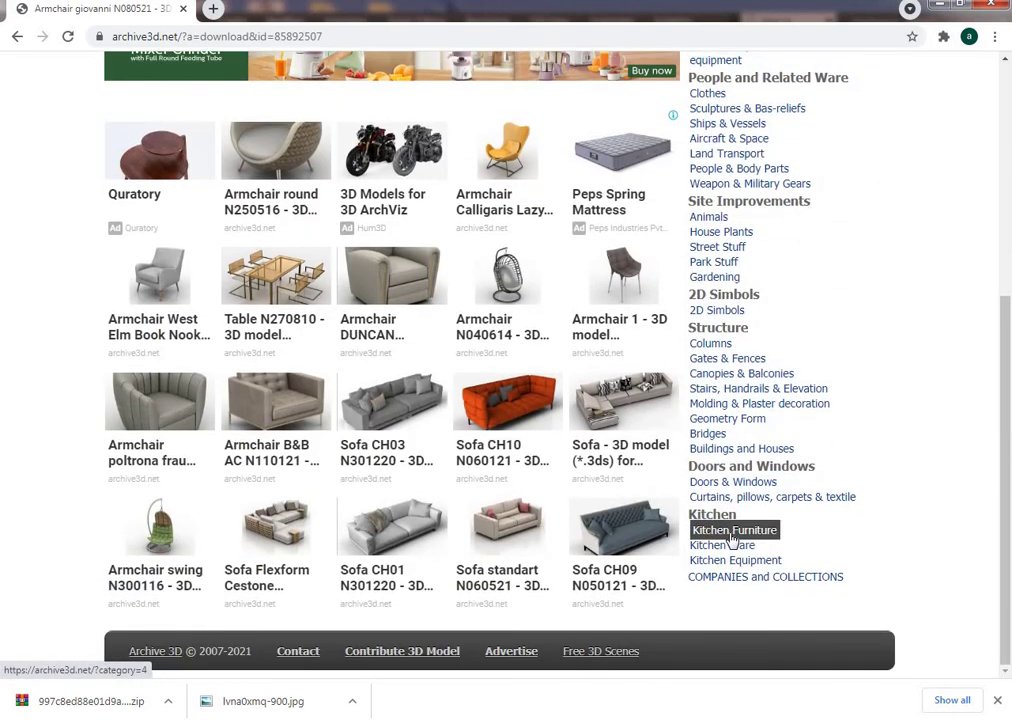
pyautogui.click(733, 531)
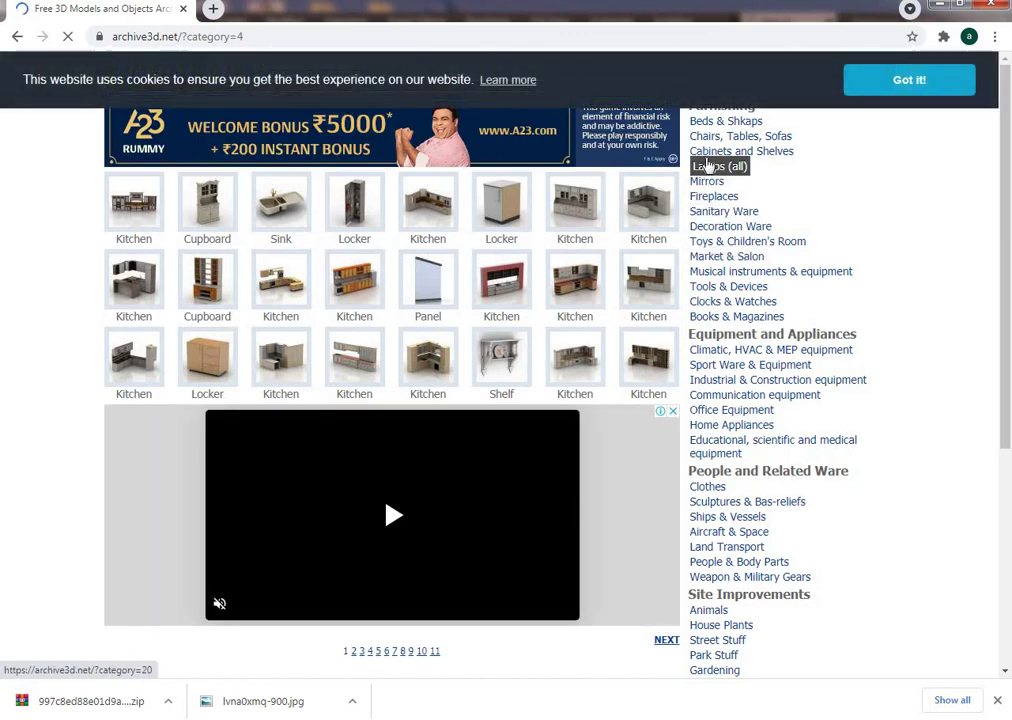
pyautogui.click(708, 166)
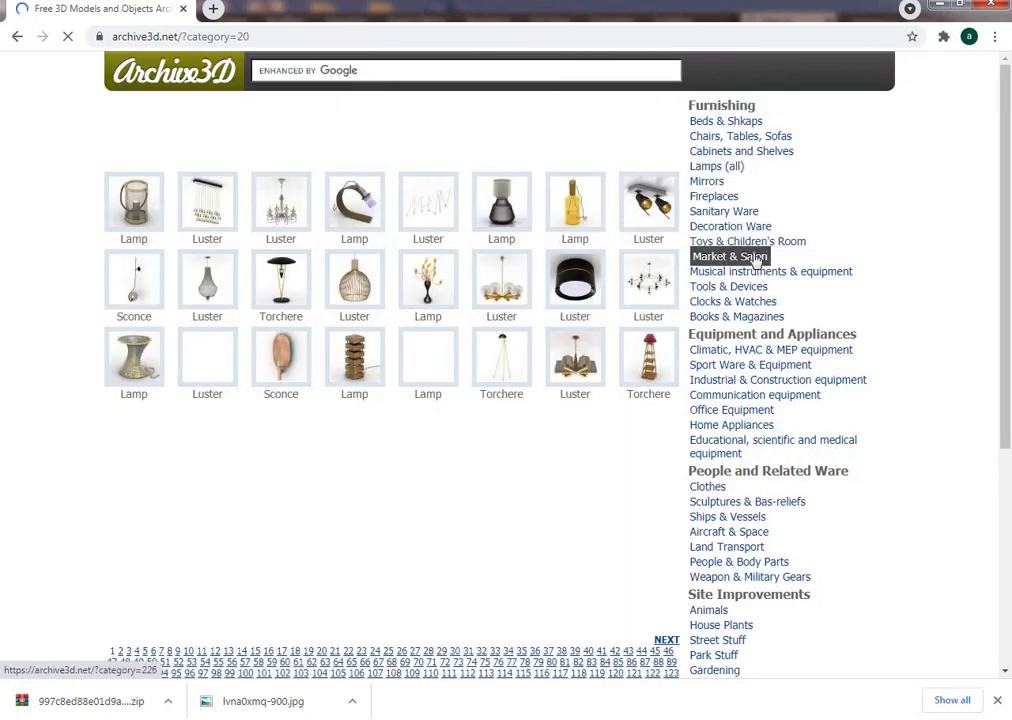
pyautogui.click(740, 287)
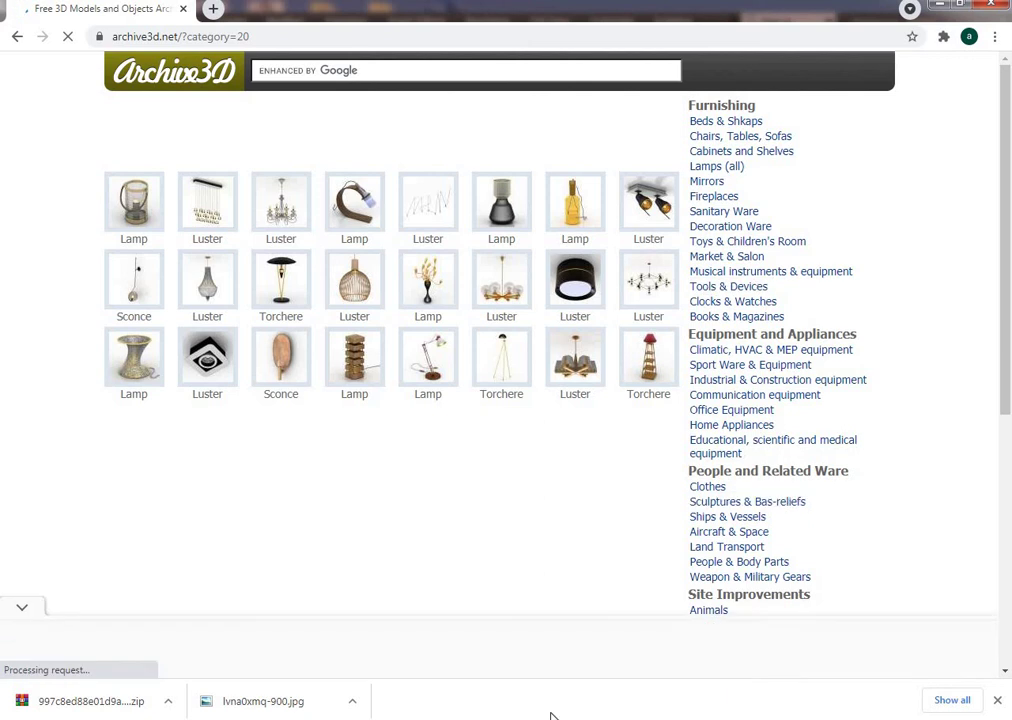
pyautogui.moveTo(462, 718)
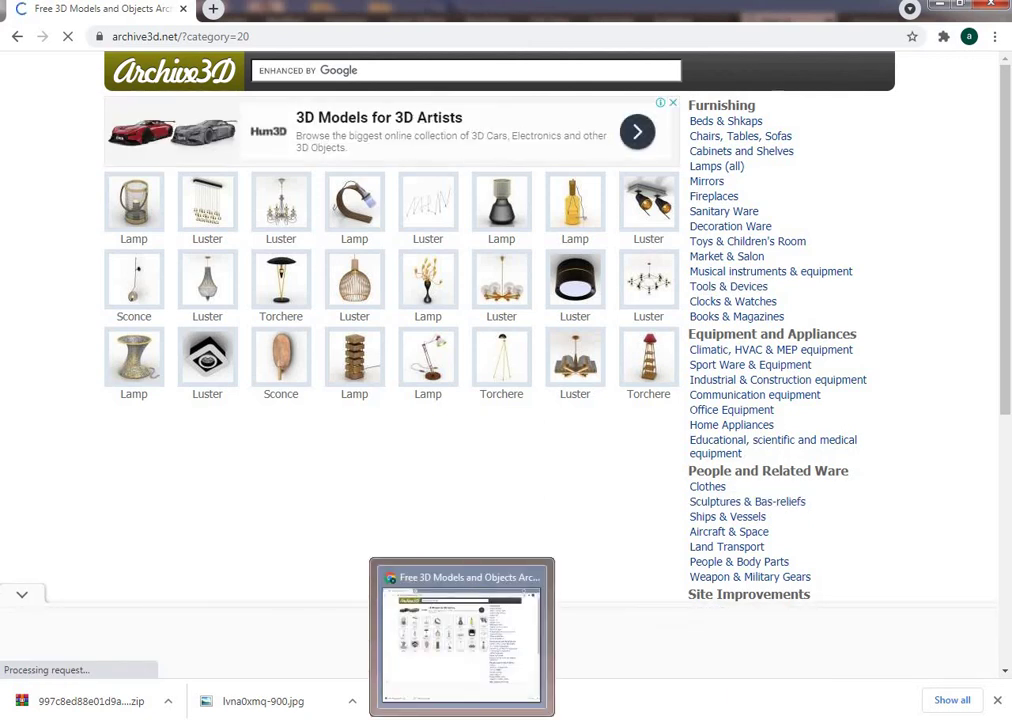